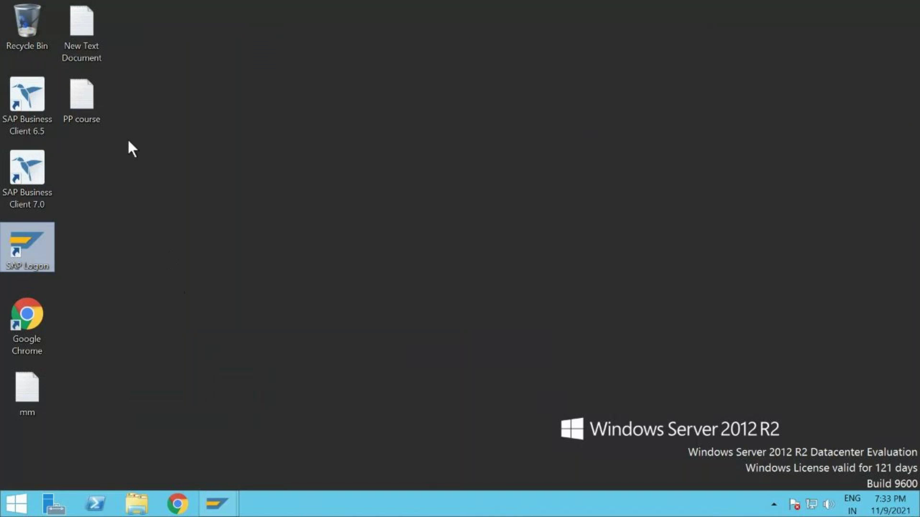
Step: Open the PP course text file from the desktop in a maximized window and go to its notes on purchase orders and planning strategies
{"action": "double_click", "coordinate": [90, 109]}
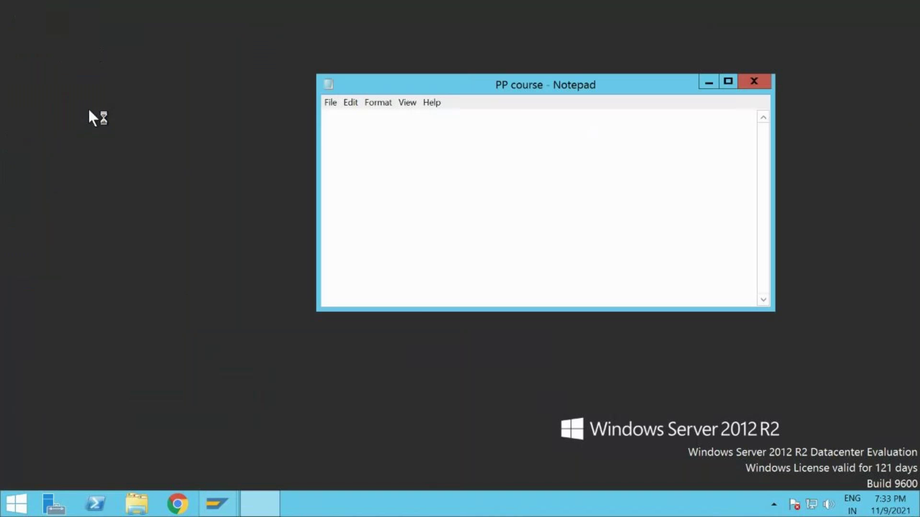
{"action": "left_click", "coordinate": [728, 82]}
{"action": "scroll", "coordinate": [454, 283], "scroll_direction": "down", "scroll_amount": 2}
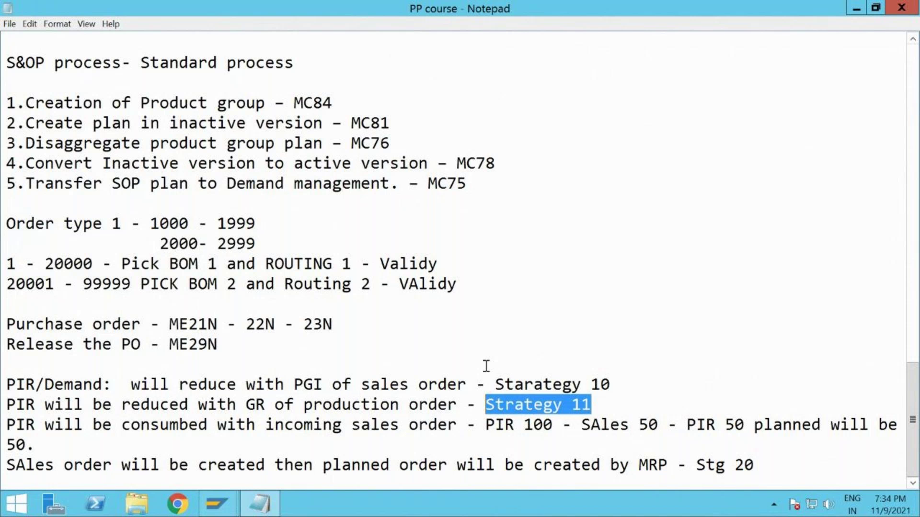
Step: Switch to the SAP Easy Access session and start transaction MD04 for the stock/requirements list
{"action": "mouse_move", "coordinate": [225, 499]}
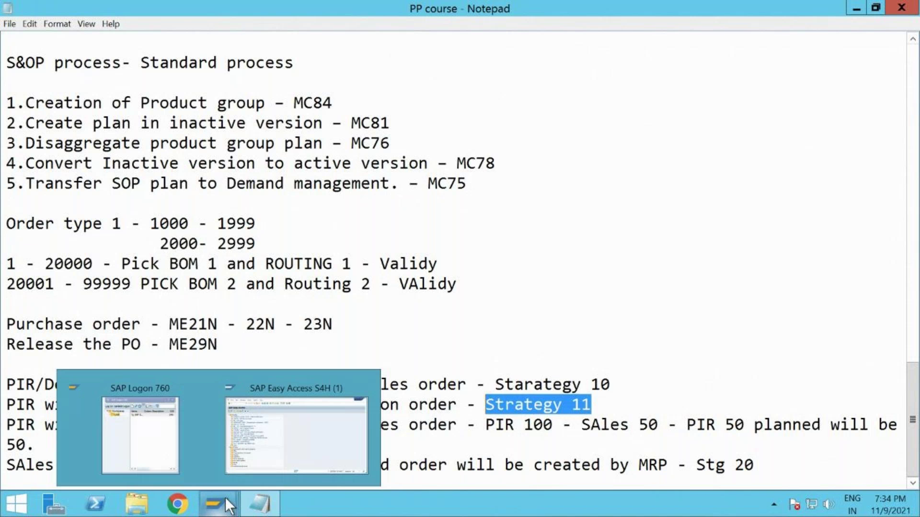
{"action": "mouse_move", "coordinate": [276, 430]}
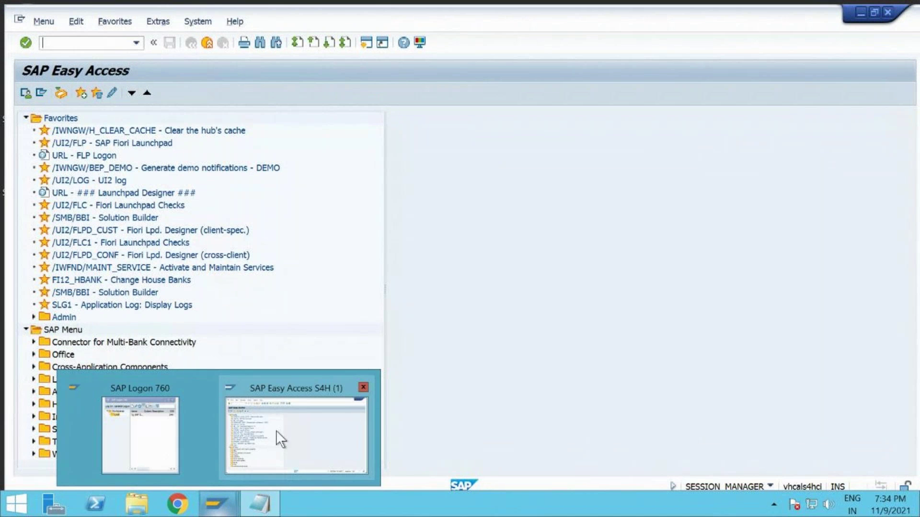
{"action": "left_click", "coordinate": [276, 430]}
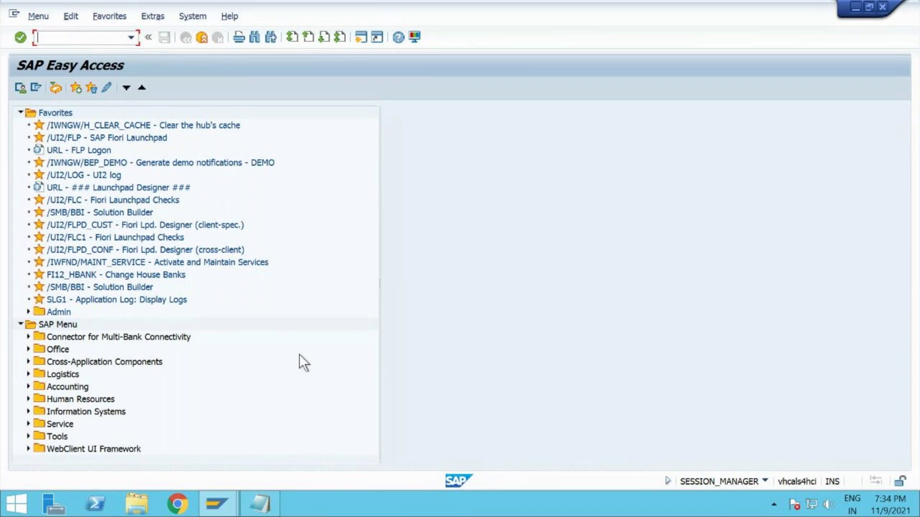
{"action": "type", "text": "md04"}
{"action": "key", "text": "Return"}
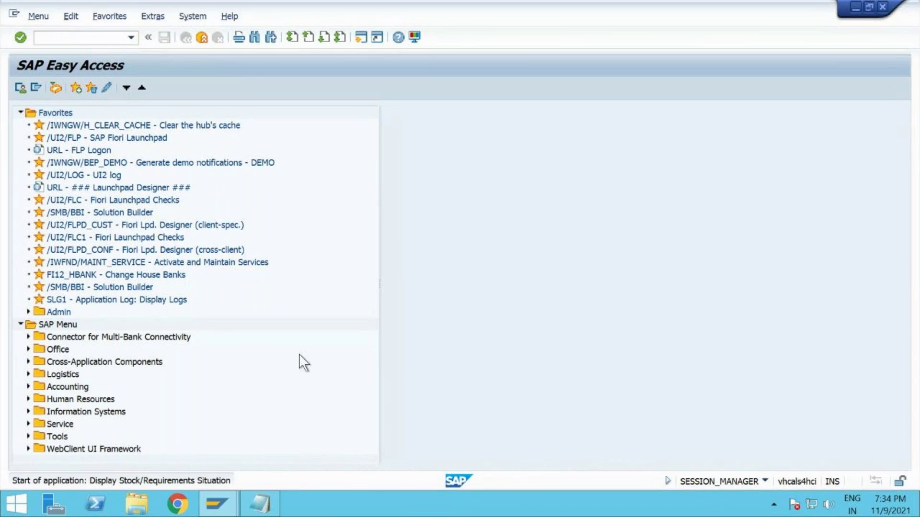
Step: Enter AUDI-ENGINE as the material for the stock/requirements list
{"action": "key", "text": "BackSpace"}
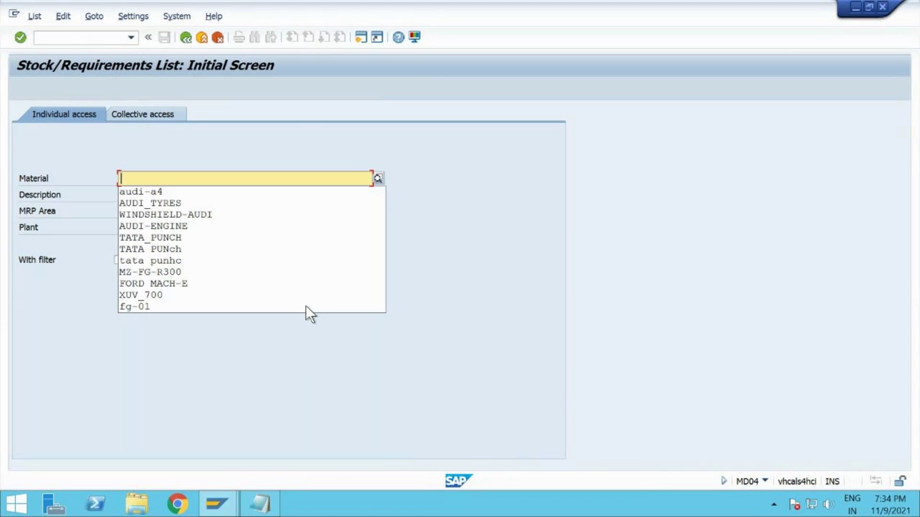
{"action": "left_click", "coordinate": [216, 194]}
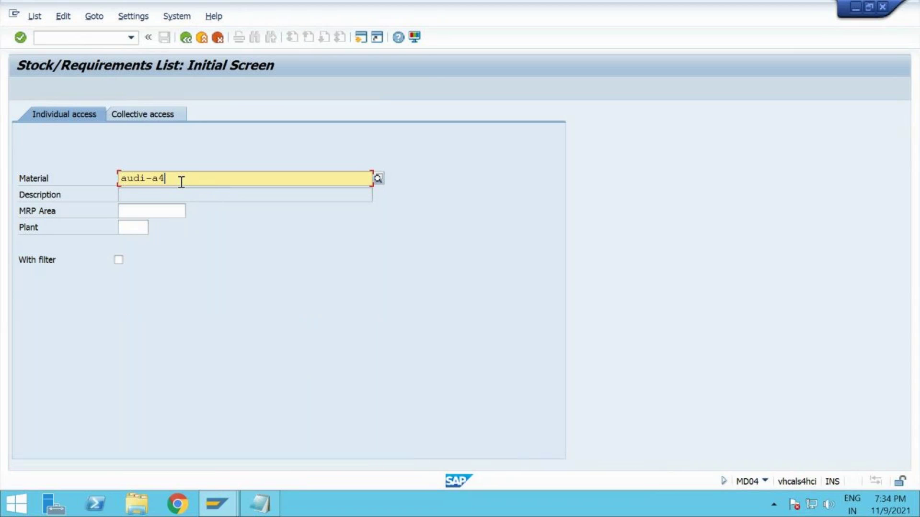
{"action": "double_click", "coordinate": [126, 178]}
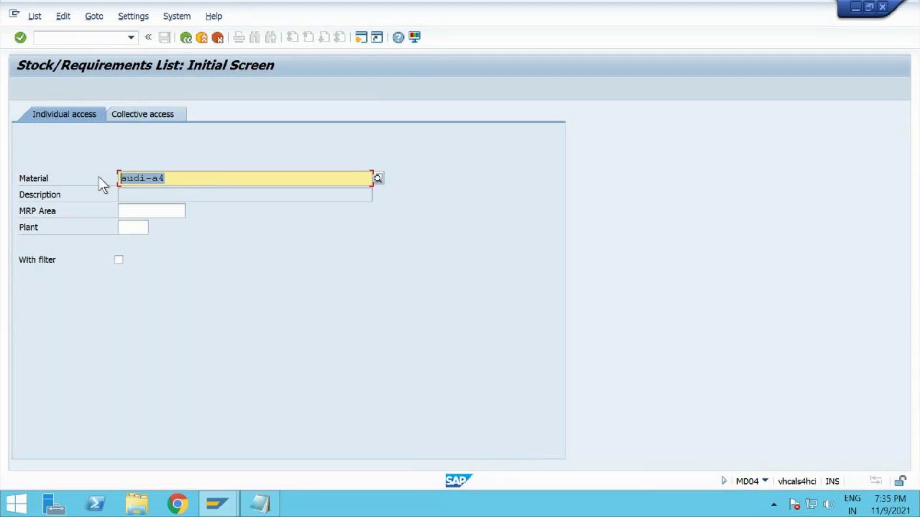
{"action": "type", "text": "aiuui"}
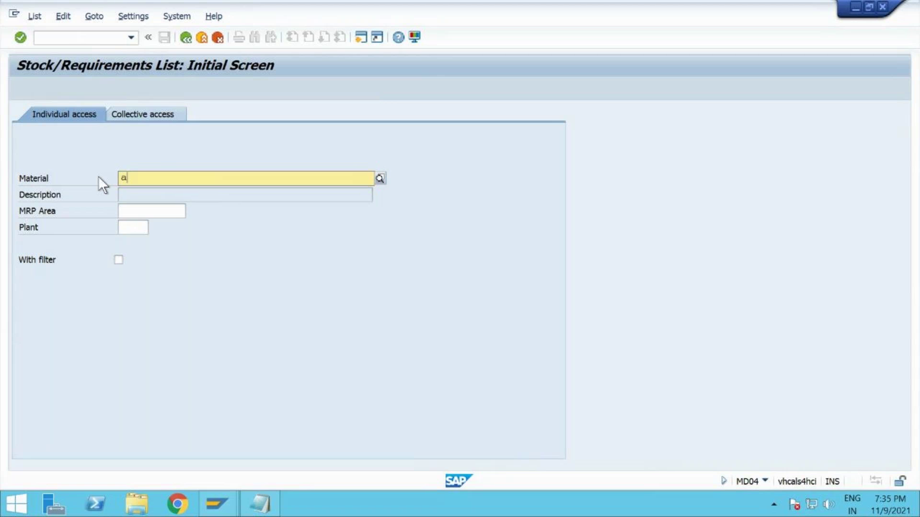
{"action": "key", "text": "BackSpace"}
{"action": "key", "text": "BackSpace"}
{"action": "key", "text": "BackSpace"}
{"action": "key", "text": "BackSpace"}
{"action": "type", "text": "udi"}
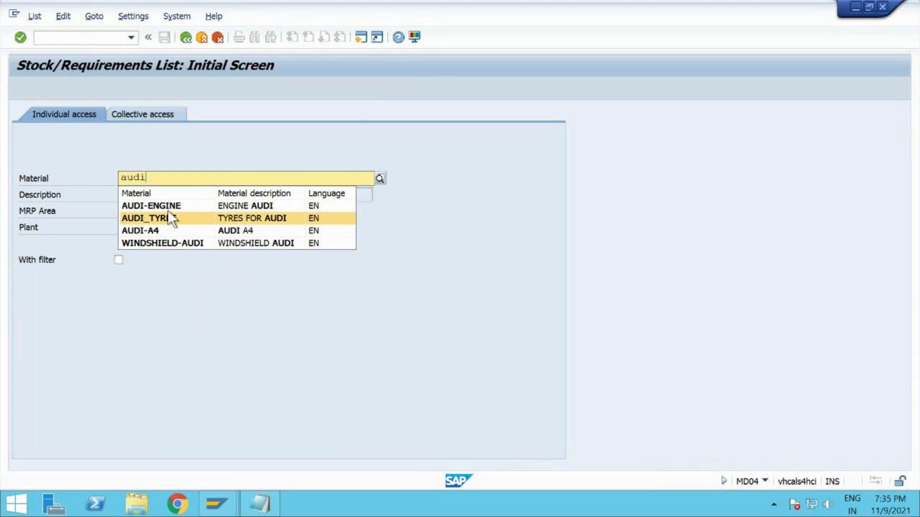
{"action": "left_click", "coordinate": [170, 205]}
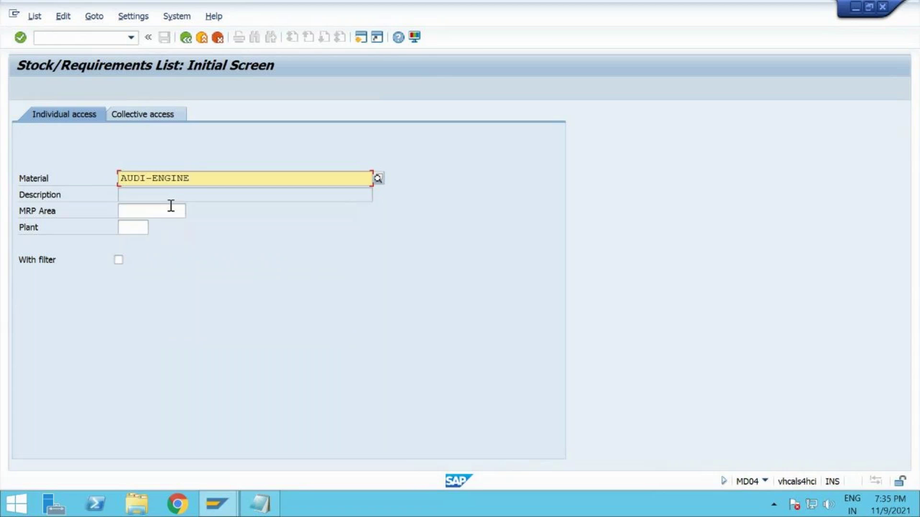
Step: Set the plant to 1710 and display the stock/requirements list for the material
{"action": "left_click", "coordinate": [139, 229]}
{"action": "type", "text": "1710"}
{"action": "key", "text": "Return"}
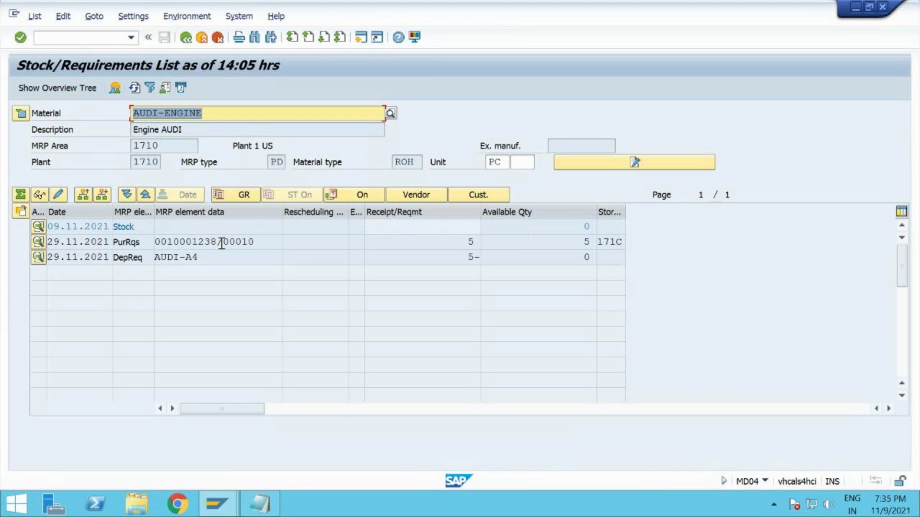
Step: Convert the purchase requisition dated 29.11.2021 into a purchase order and adopt the open requisition as its item
{"action": "left_click", "coordinate": [38, 241]}
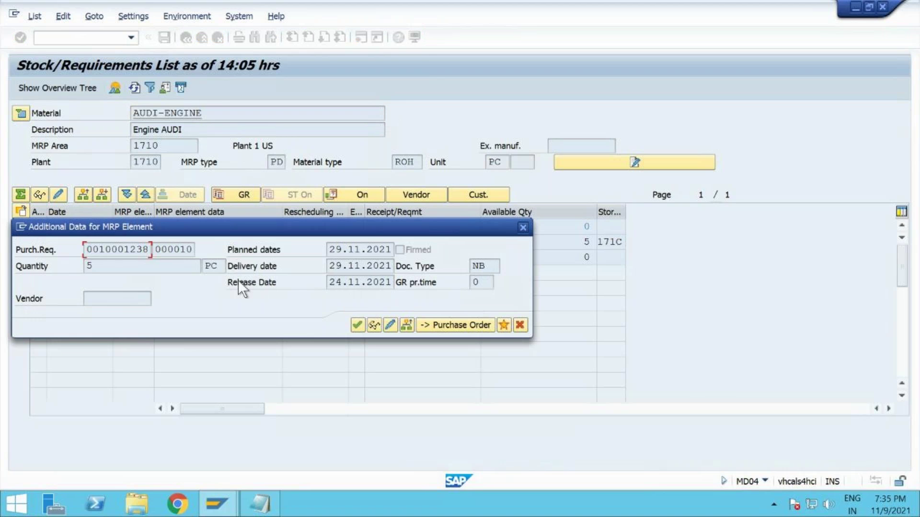
{"action": "left_click_drag", "start_coordinate": [314, 230], "coordinate": [314, 319]}
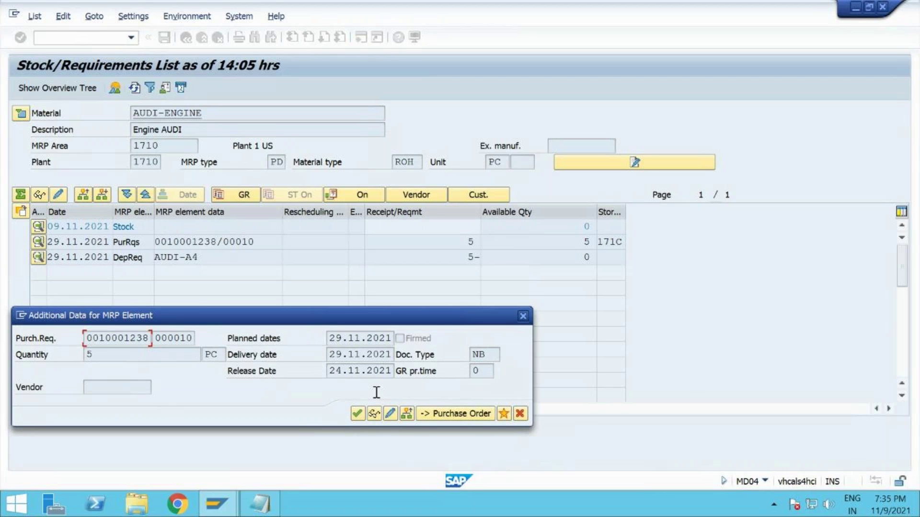
{"action": "left_click", "coordinate": [440, 415]}
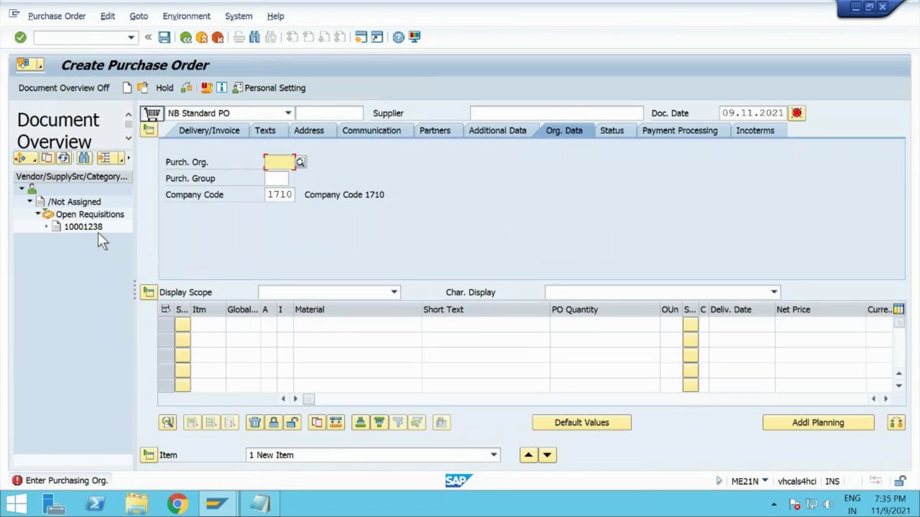
{"action": "left_click", "coordinate": [94, 228]}
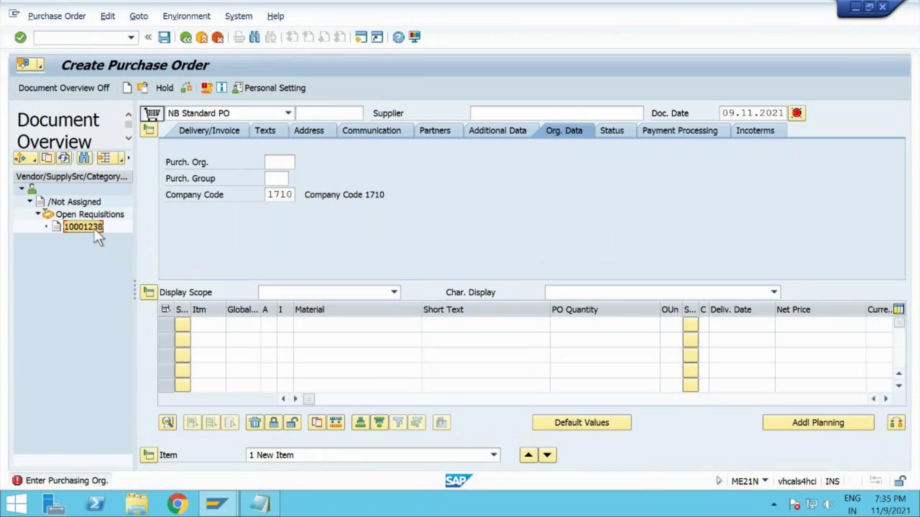
{"action": "left_click", "coordinate": [47, 158]}
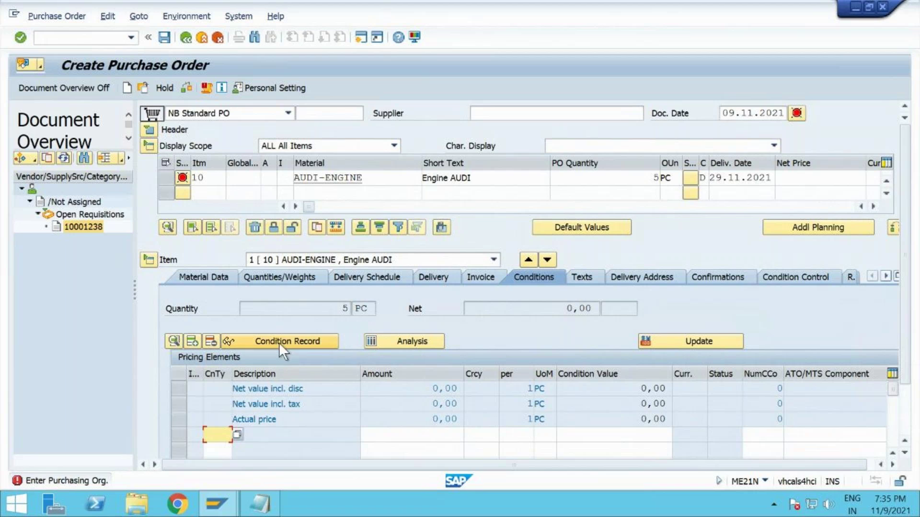
Step: Set the supplier of the purchase order to BPC123 test
{"action": "left_click", "coordinate": [498, 117]}
{"action": "type", "text": "B"}
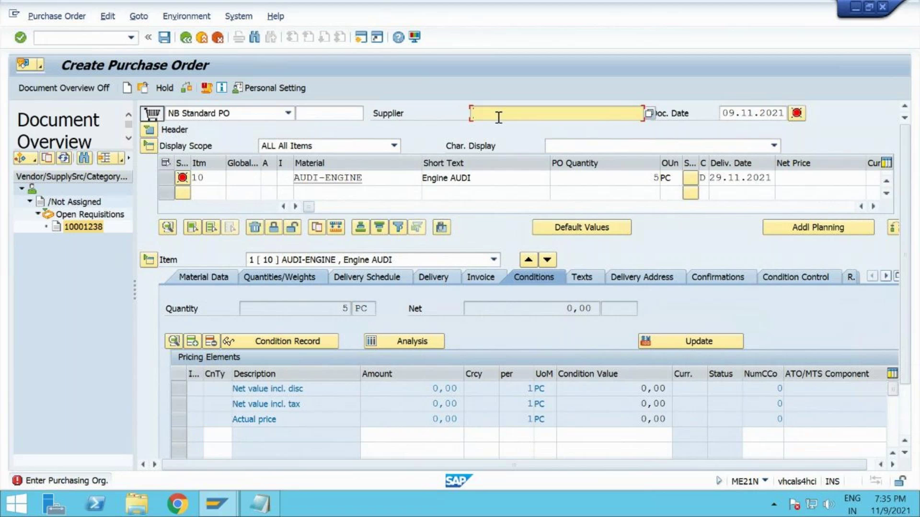
{"action": "left_click", "coordinate": [497, 125]}
Step: Enter purchasing organization 1710 and purchasing group 001 in the purchase order header's organizational data
{"action": "left_click", "coordinate": [149, 130]}
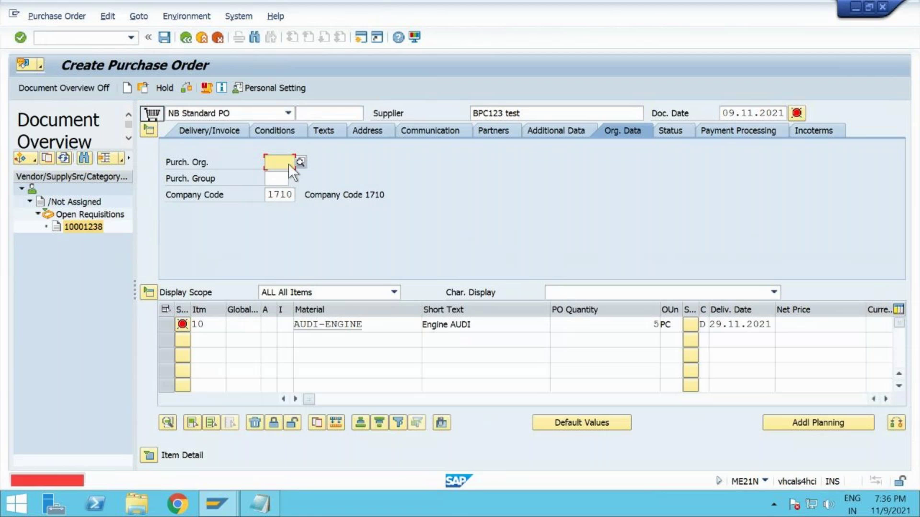
{"action": "left_click", "coordinate": [292, 163]}
{"action": "left_click", "coordinate": [287, 176]}
{"action": "left_click", "coordinate": [277, 178]}
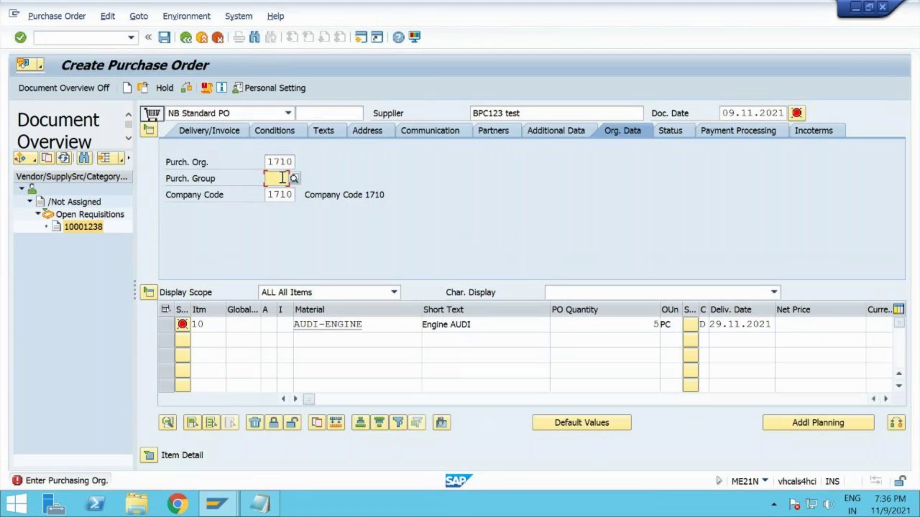
{"action": "left_click", "coordinate": [278, 191]}
{"action": "key", "text": "Return"}
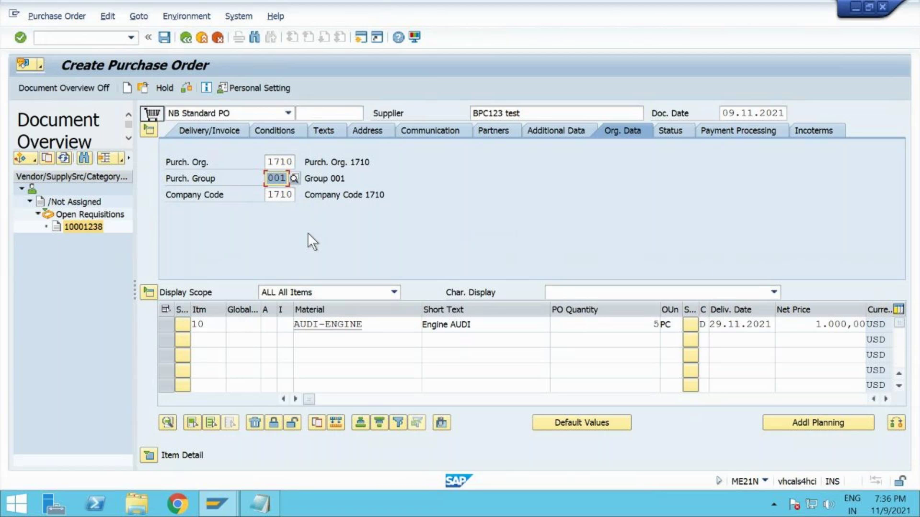
Step: Review the AUDI-ENGINE item's pricing conditions, including the PBXX gross price, and run the purchase order check
{"action": "left_click", "coordinate": [152, 455]}
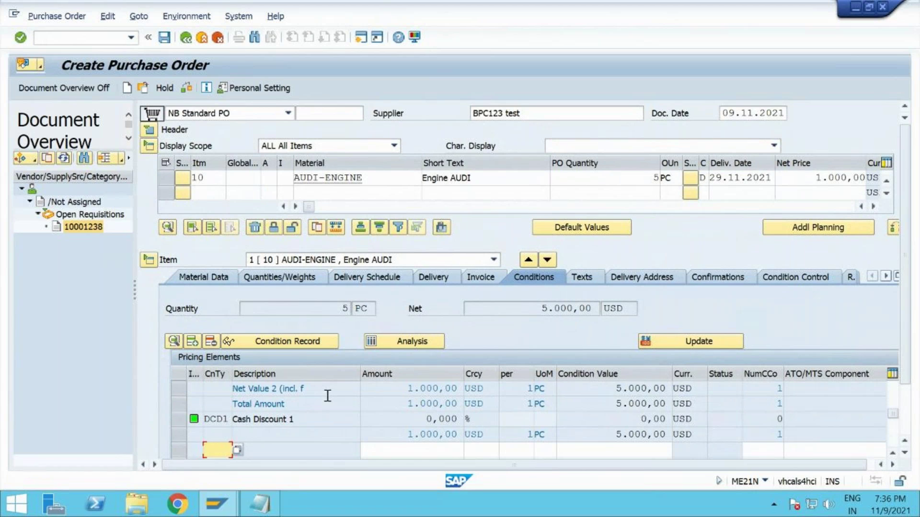
{"action": "scroll", "coordinate": [326, 395], "scroll_direction": "up", "scroll_amount": 1}
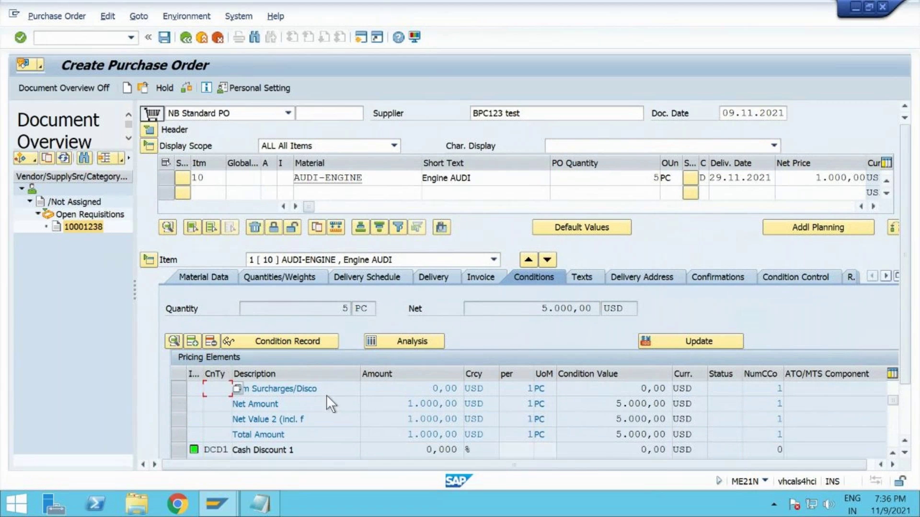
{"action": "scroll", "coordinate": [350, 402], "scroll_direction": "up", "scroll_amount": 1}
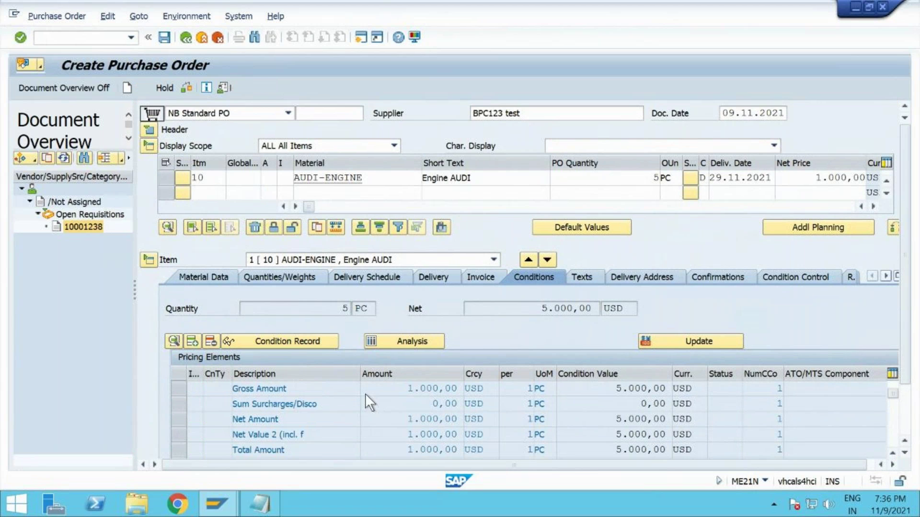
{"action": "scroll", "coordinate": [365, 393], "scroll_direction": "up", "scroll_amount": 1}
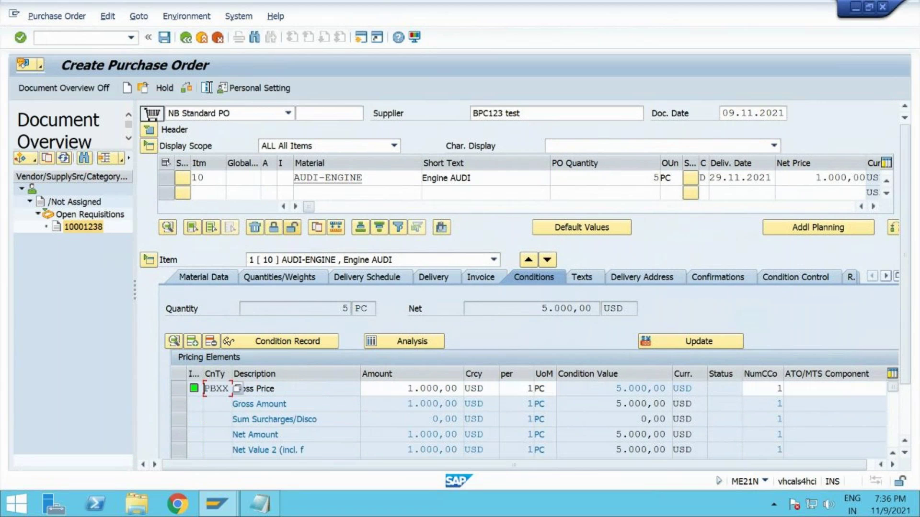
{"action": "left_click", "coordinate": [188, 87]}
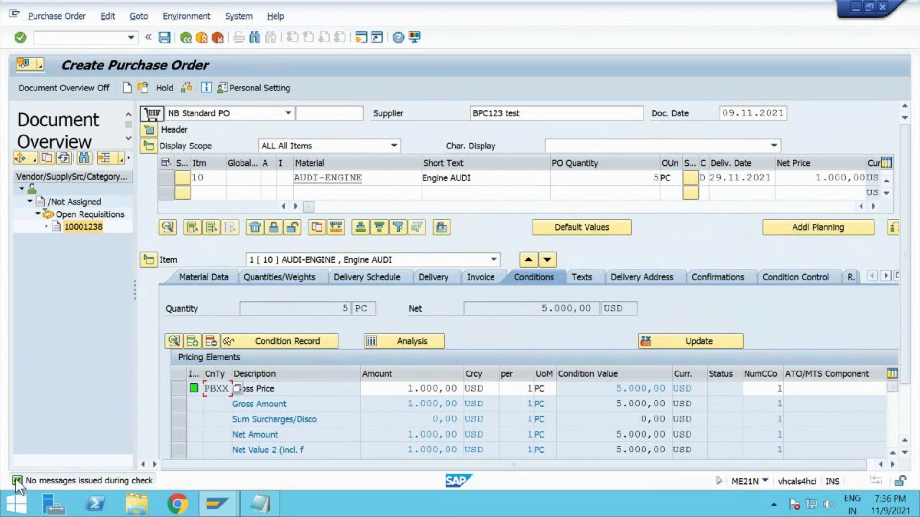
{"action": "left_click", "coordinate": [406, 389]}
{"action": "left_click_drag", "start_coordinate": [406, 389], "coordinate": [478, 388]}
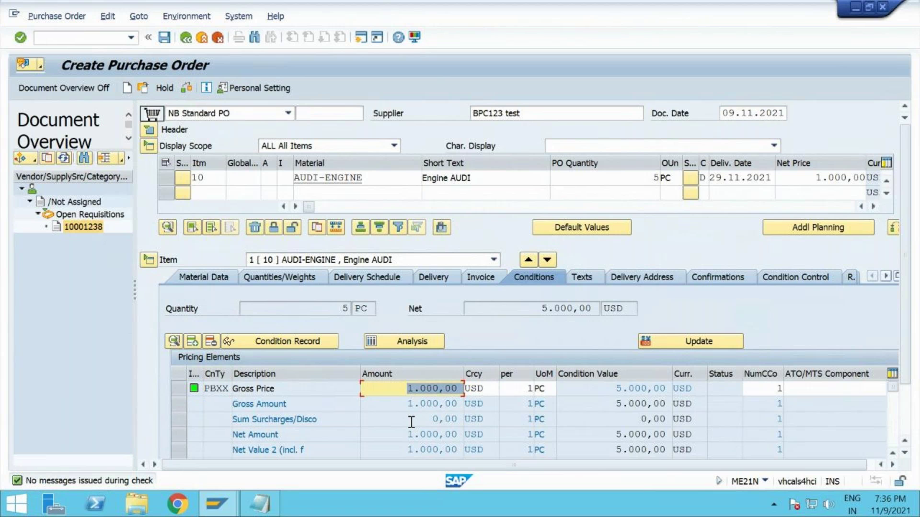
{"action": "left_click", "coordinate": [394, 393]}
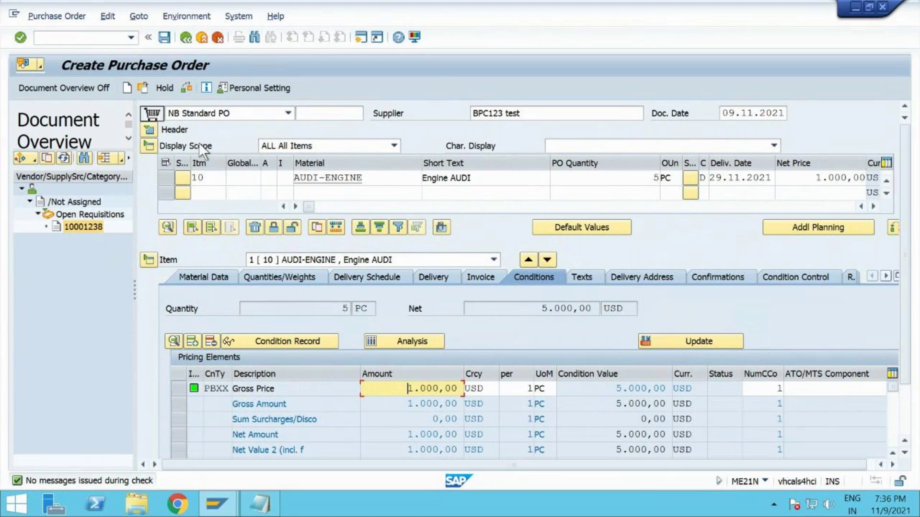
Step: Save the purchase order and refresh the AUDI-ENGINE stock/requirements list
{"action": "left_click", "coordinate": [166, 36]}
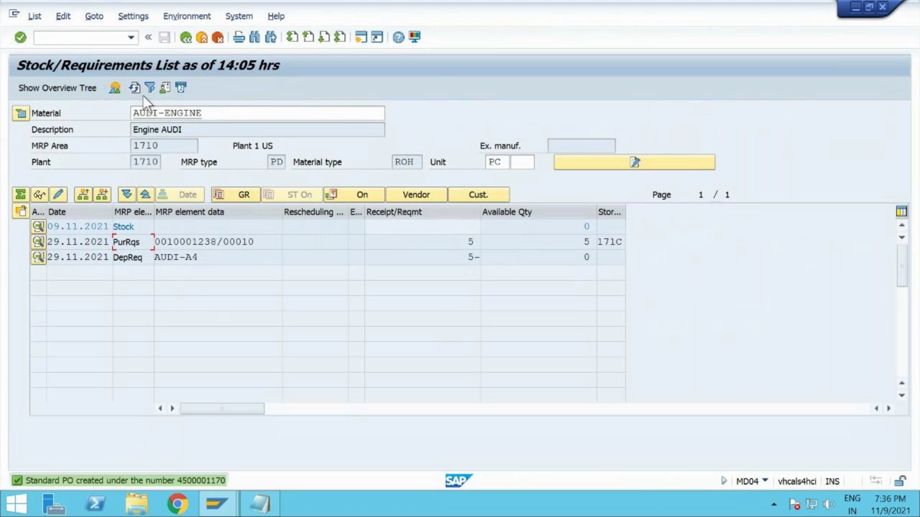
{"action": "left_click", "coordinate": [134, 88]}
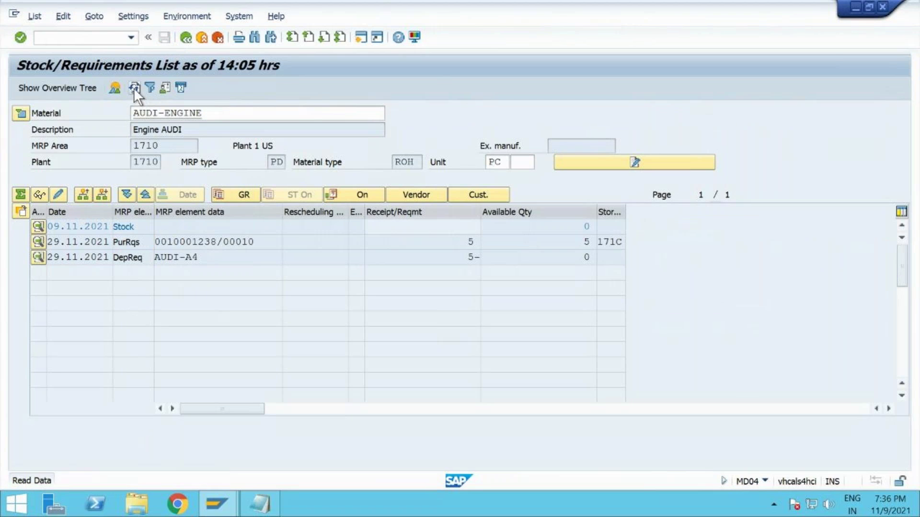
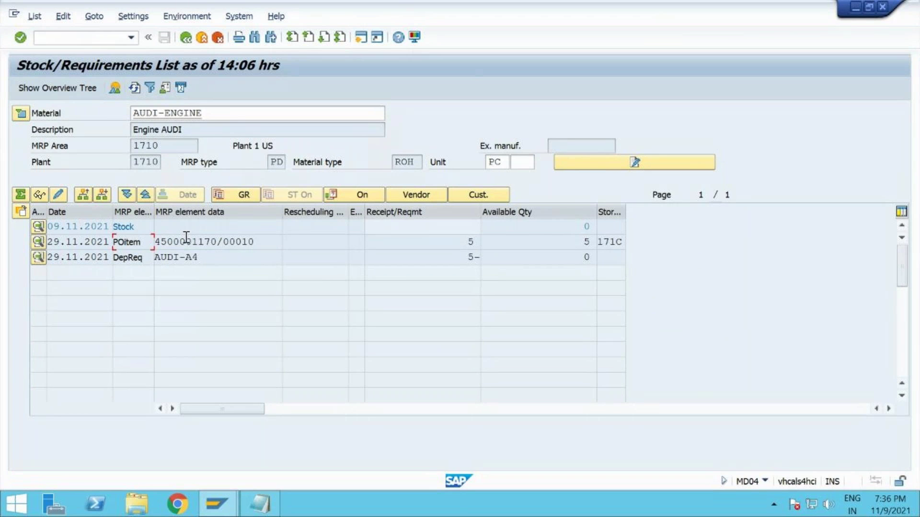
Step: Highlight the purchase order number in the AUDI-ENGINE list and review the PIR strategy 10 and 11 notes in the PP course Notepad file
{"action": "left_click_drag", "start_coordinate": [217, 241], "coordinate": [151, 245]}
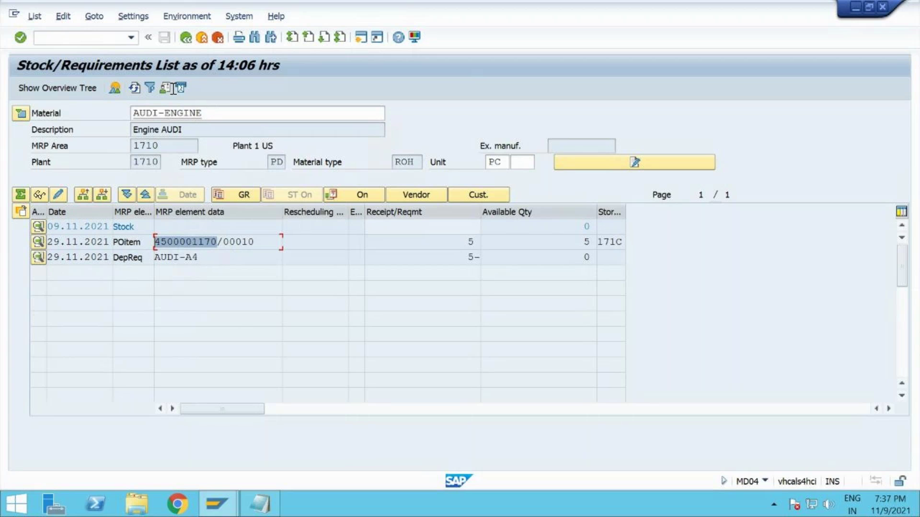
{"action": "left_click", "coordinate": [94, 39]}
{"action": "type", "text": "/n"}
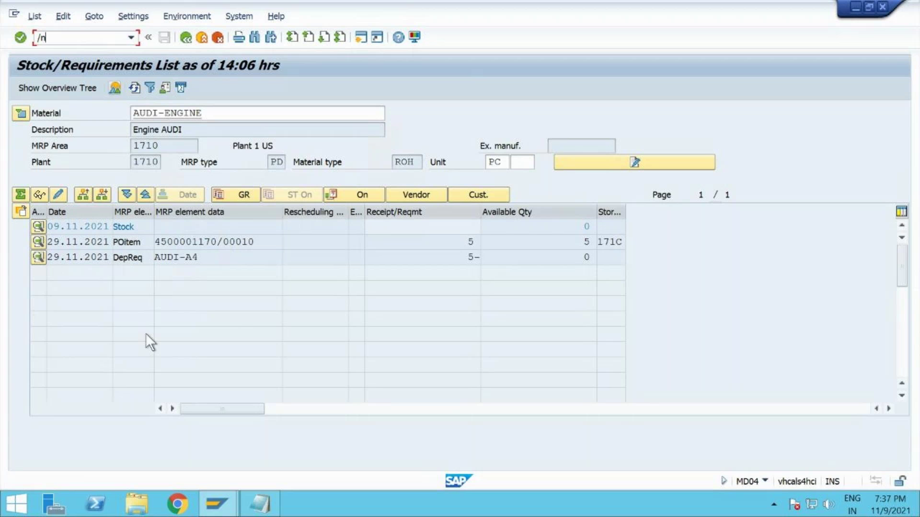
{"action": "left_click", "coordinate": [259, 505]}
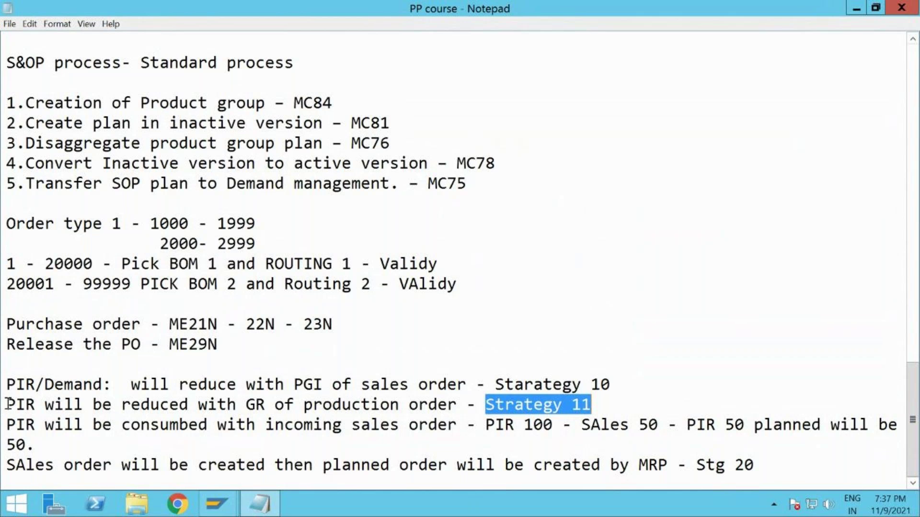
{"action": "left_click", "coordinate": [9, 405]}
{"action": "left_click_drag", "start_coordinate": [8, 405], "coordinate": [463, 410]}
{"action": "left_click_drag", "start_coordinate": [533, 384], "coordinate": [339, 386]}
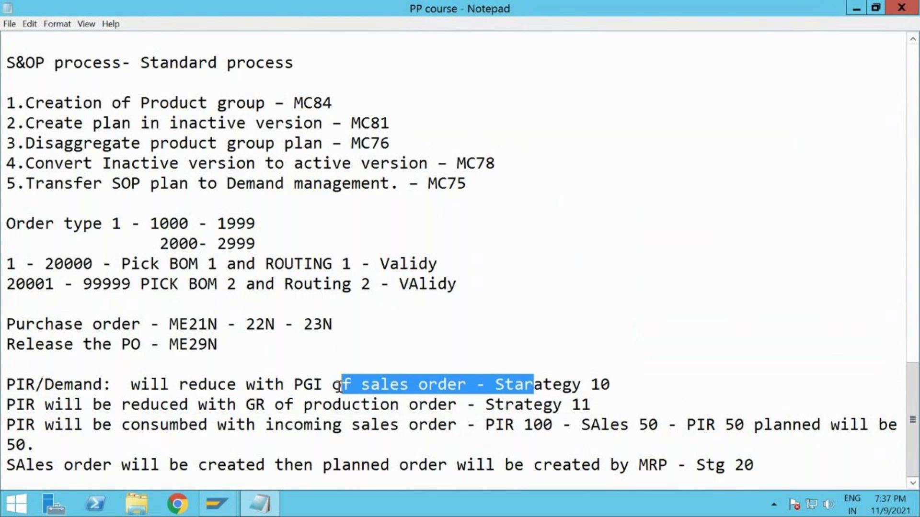
{"action": "key", "text": "alt+Tab"}
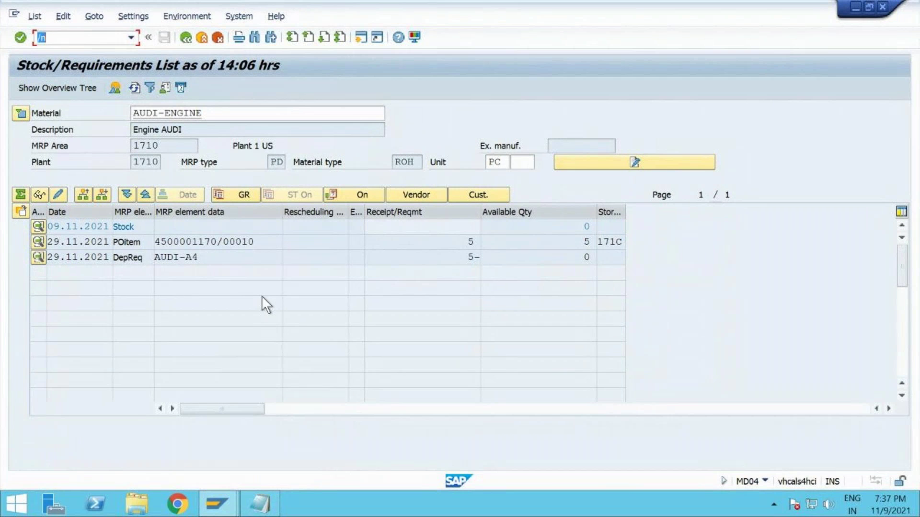
Step: Leave the stock/requirements list and open the Change Material transaction MM02
{"action": "left_click", "coordinate": [99, 40]}
{"action": "type", "text": "mm02"}
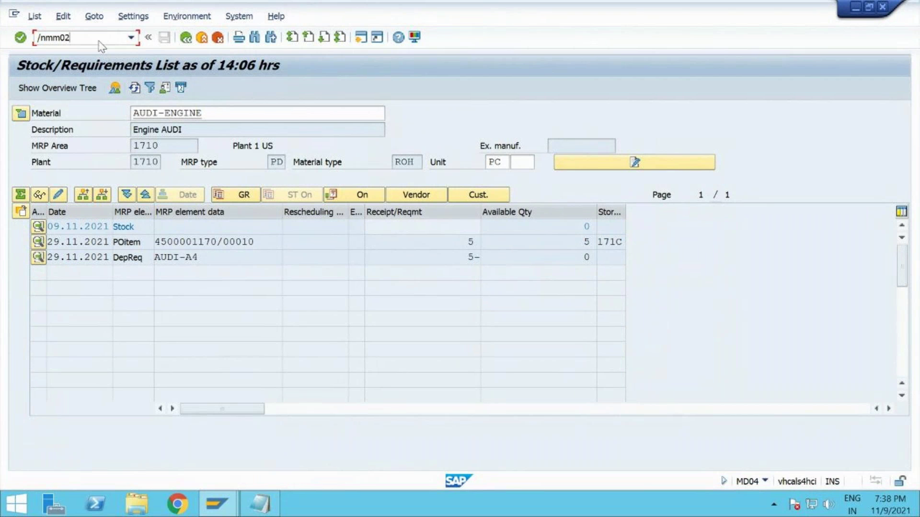
{"action": "key", "text": "Return"}
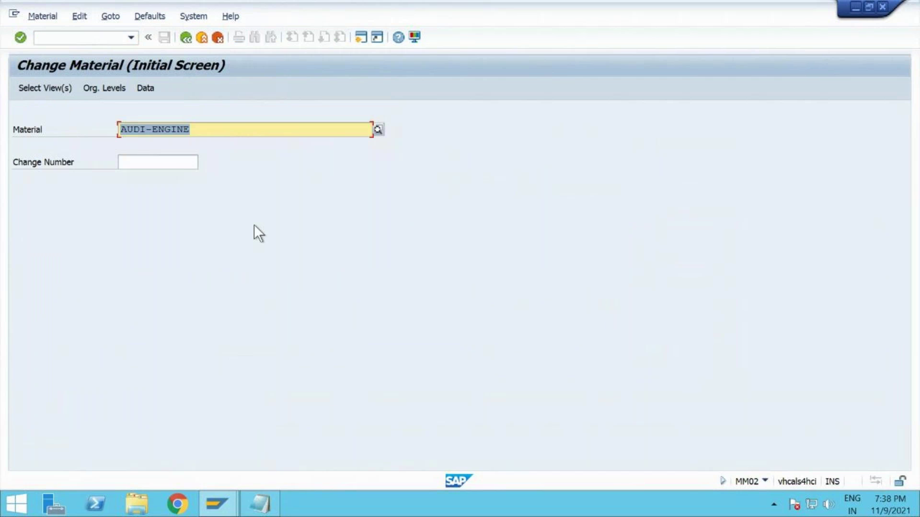
Step: Try to display the first order from the input history as a process order with COR3 in a new session
{"action": "left_click", "coordinate": [117, 39]}
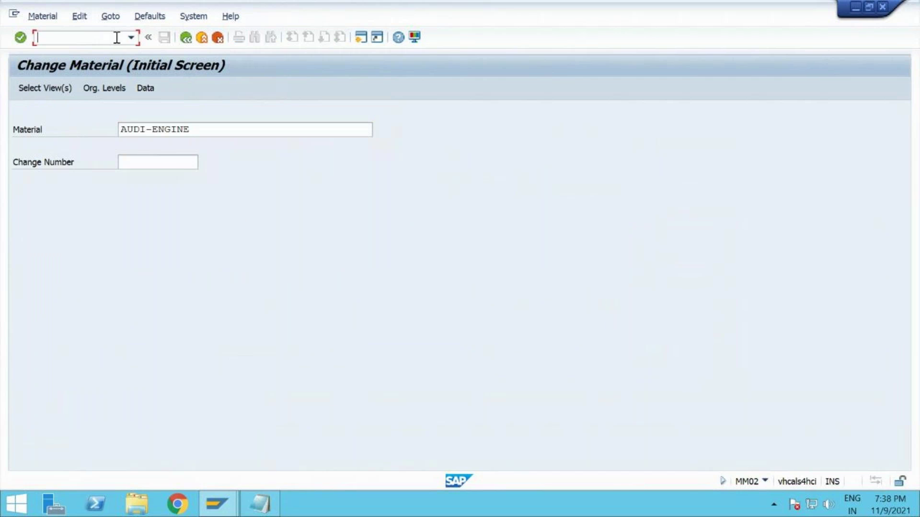
{"action": "type", "text": "/ocor3"}
{"action": "key", "text": "Return"}
{"action": "key", "text": "BackSpace"}
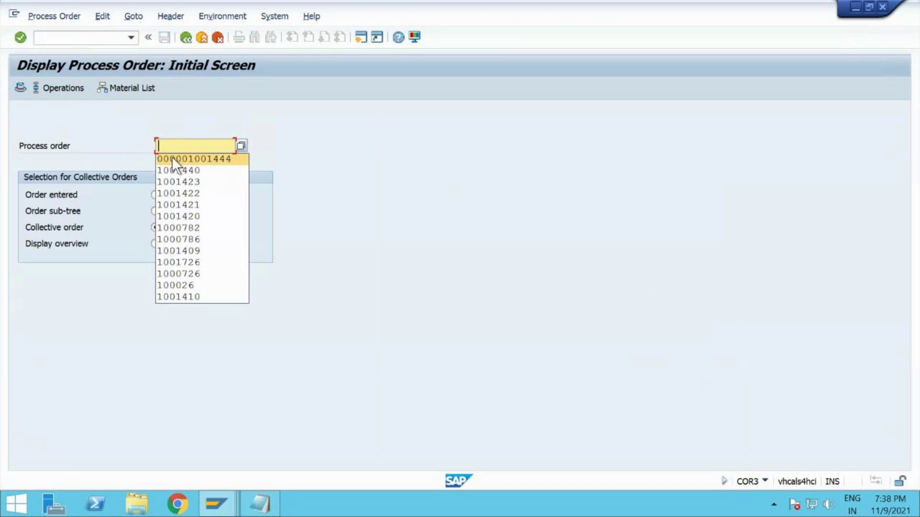
{"action": "left_click", "coordinate": [172, 156]}
{"action": "key", "text": "Return"}
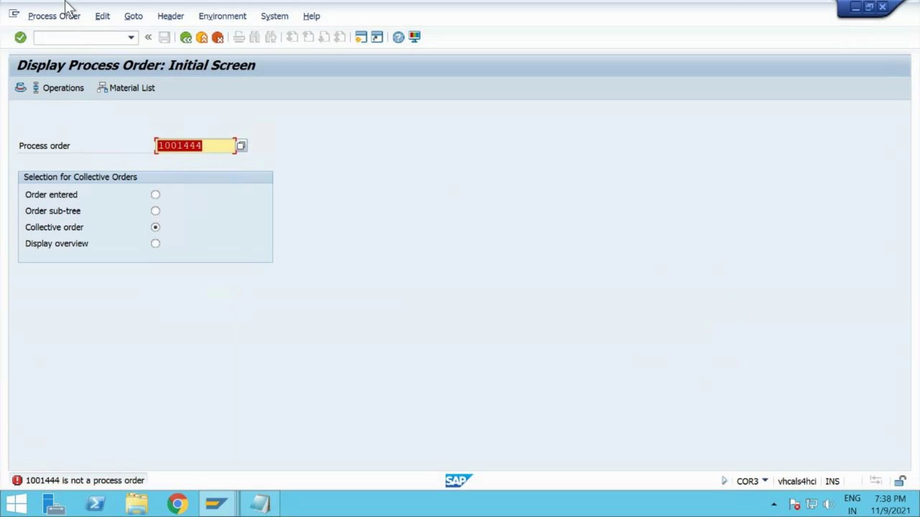
Step: Display the header of the AUDI-A4 production order with transaction CO03, using the proposed order
{"action": "left_click", "coordinate": [69, 37]}
{"action": "type", "text": "/nco03"}
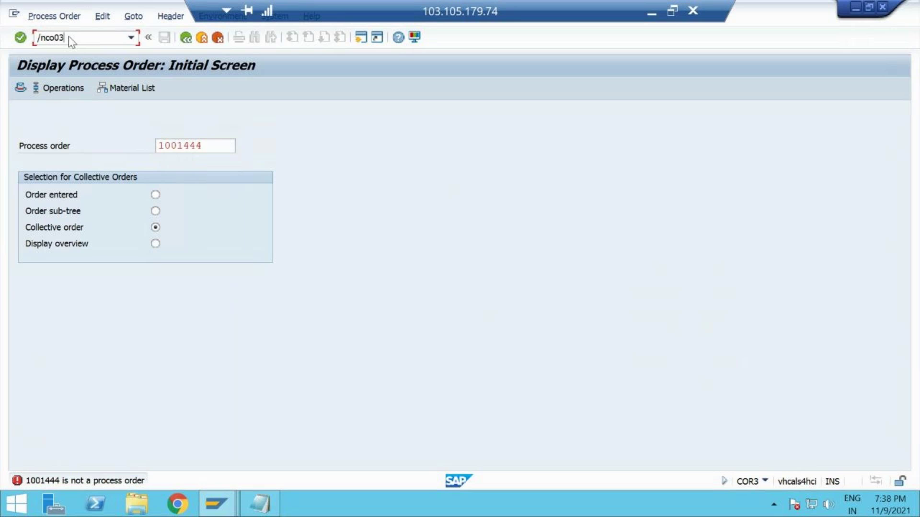
{"action": "key", "text": "Return"}
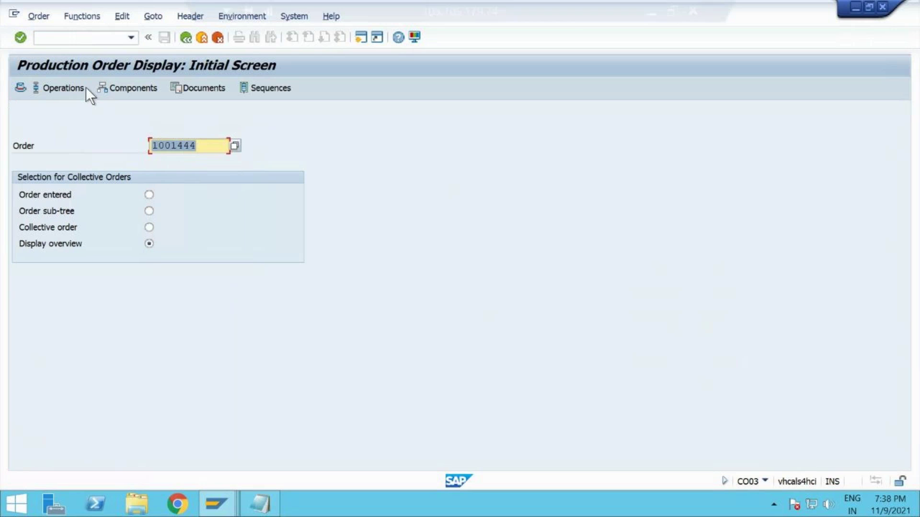
{"action": "key", "text": "Return"}
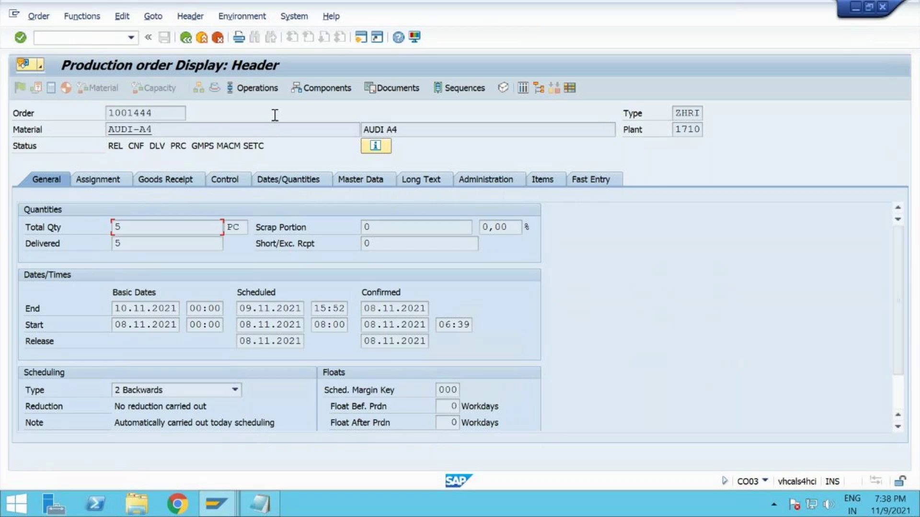
Step: Examine the standard values of operation 0010 Install Engine in the production order, particularly the setup time
{"action": "left_click", "coordinate": [255, 88]}
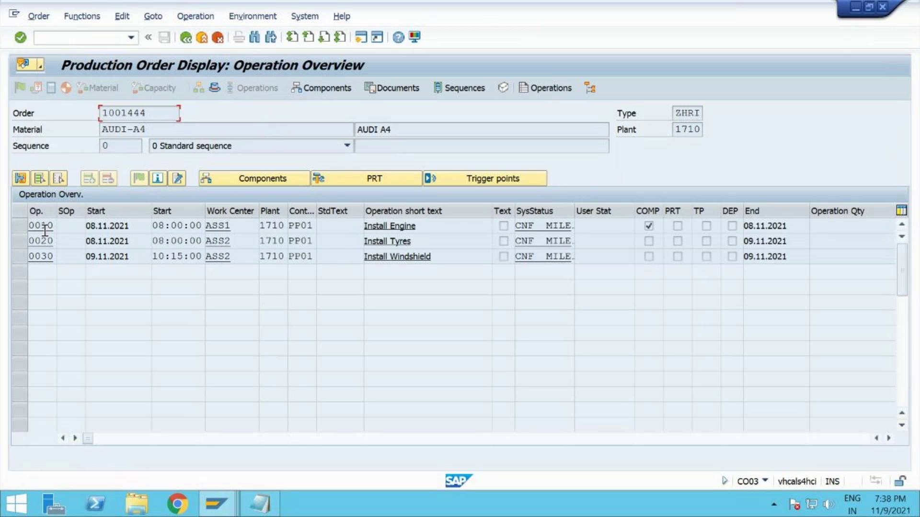
{"action": "left_click", "coordinate": [42, 226]}
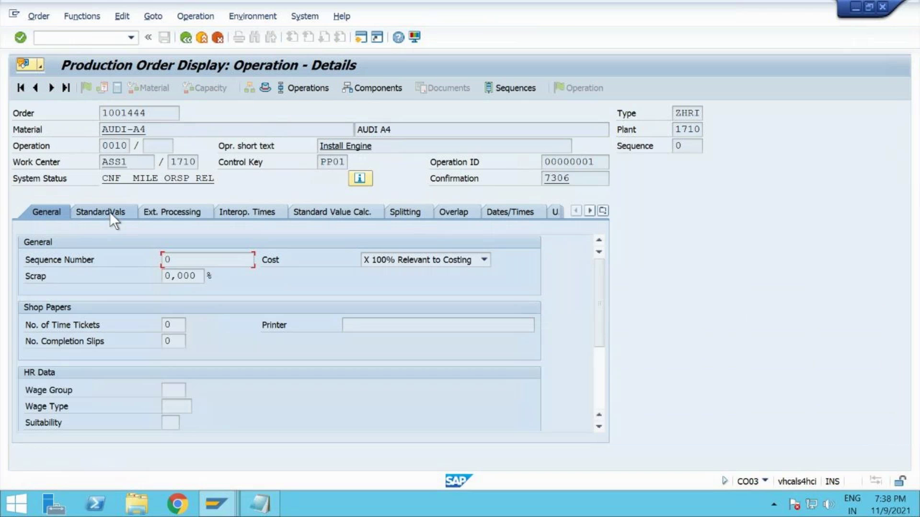
{"action": "left_click", "coordinate": [110, 212]}
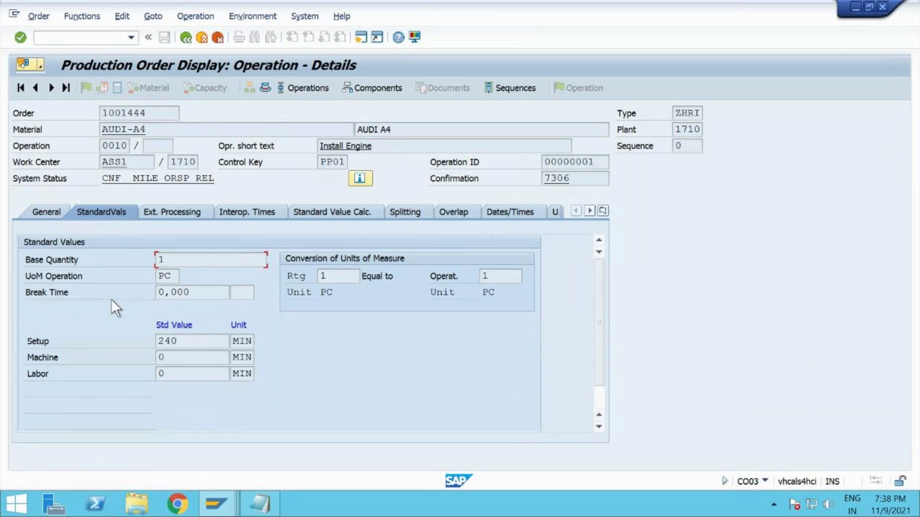
{"action": "left_click_drag", "start_coordinate": [193, 335], "coordinate": [143, 337]}
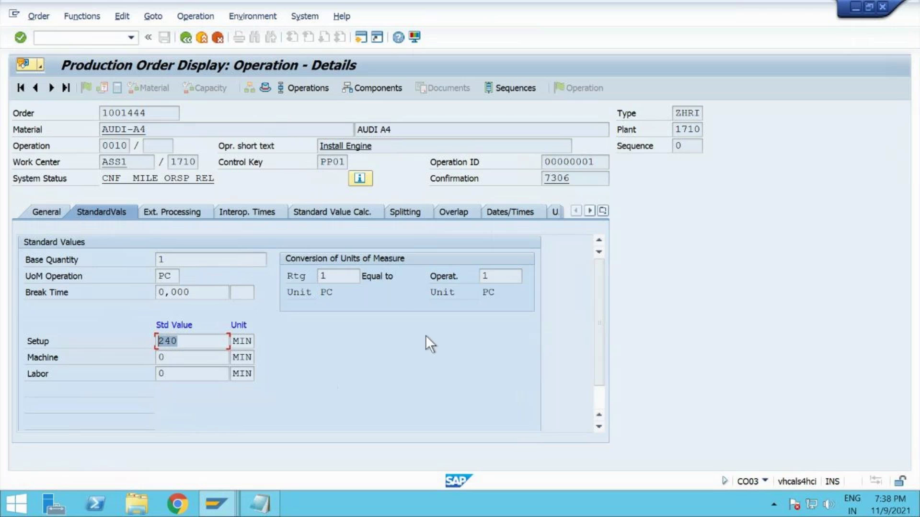
Step: Review the yield and setup activity in the confirmation of operation 0010, and return to the operation details
{"action": "left_click", "coordinate": [562, 179]}
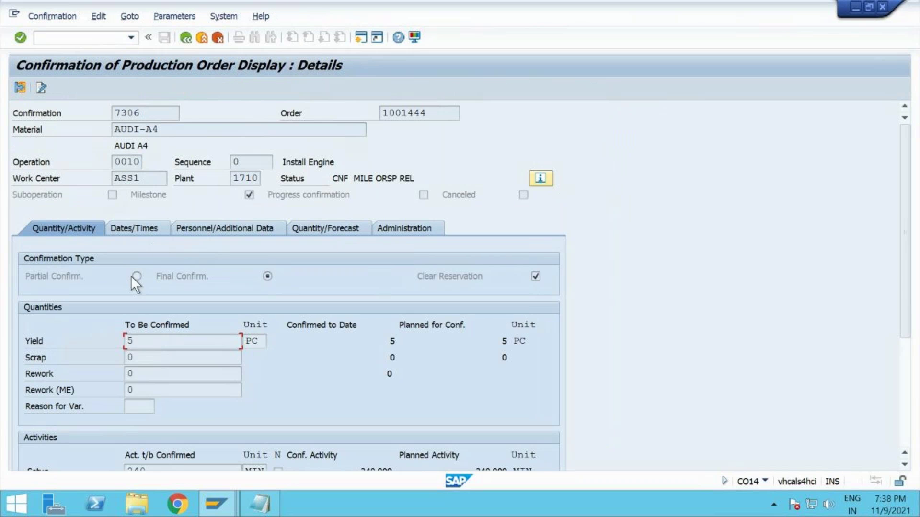
{"action": "scroll", "coordinate": [277, 369], "scroll_direction": "down", "scroll_amount": 3}
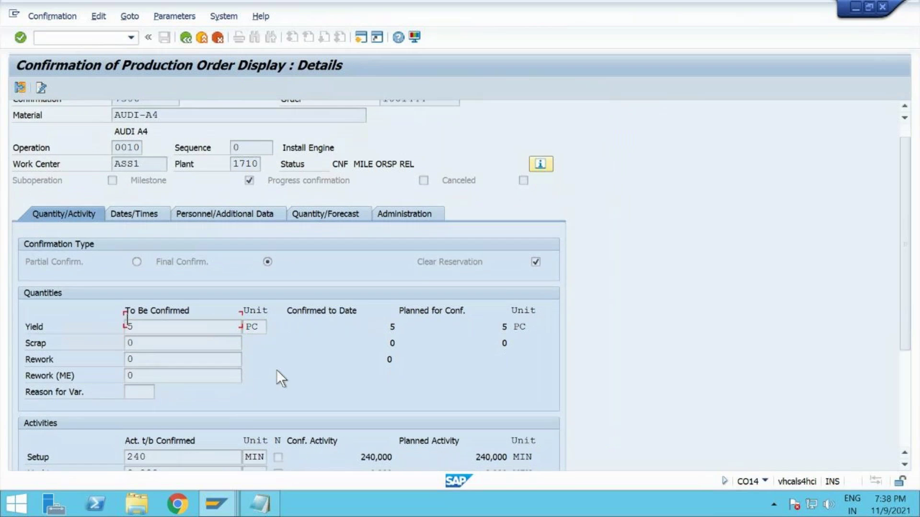
{"action": "scroll", "coordinate": [277, 370], "scroll_direction": "down", "scroll_amount": 3}
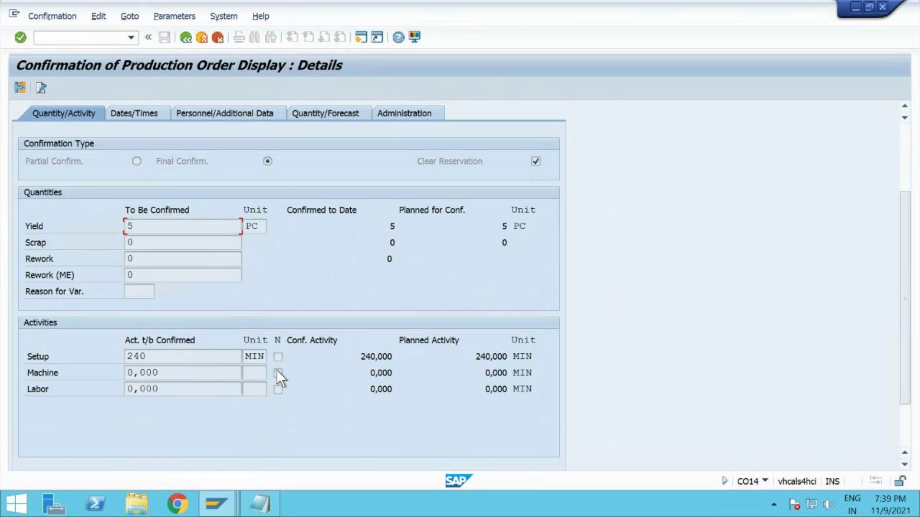
{"action": "left_click_drag", "start_coordinate": [149, 357], "coordinate": [111, 358]}
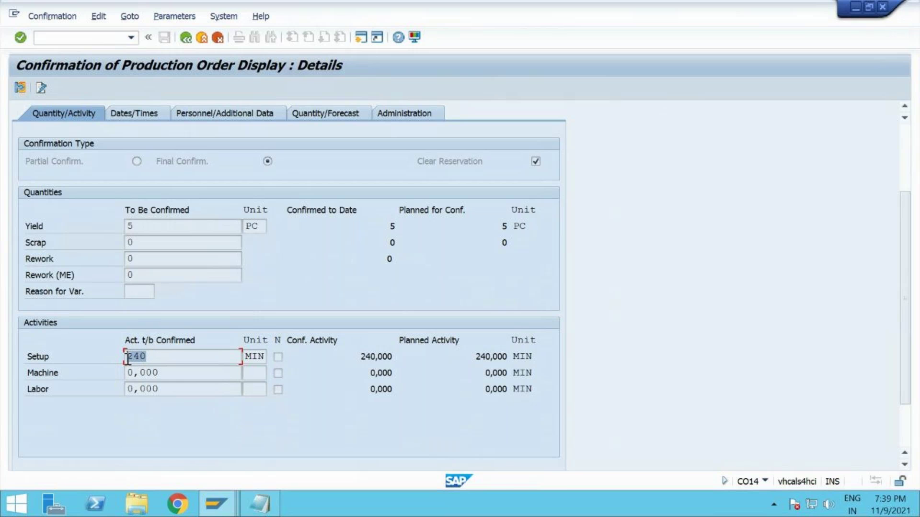
{"action": "scroll", "coordinate": [283, 279], "scroll_direction": "up", "scroll_amount": 3}
{"action": "scroll", "coordinate": [283, 279], "scroll_direction": "up", "scroll_amount": 3}
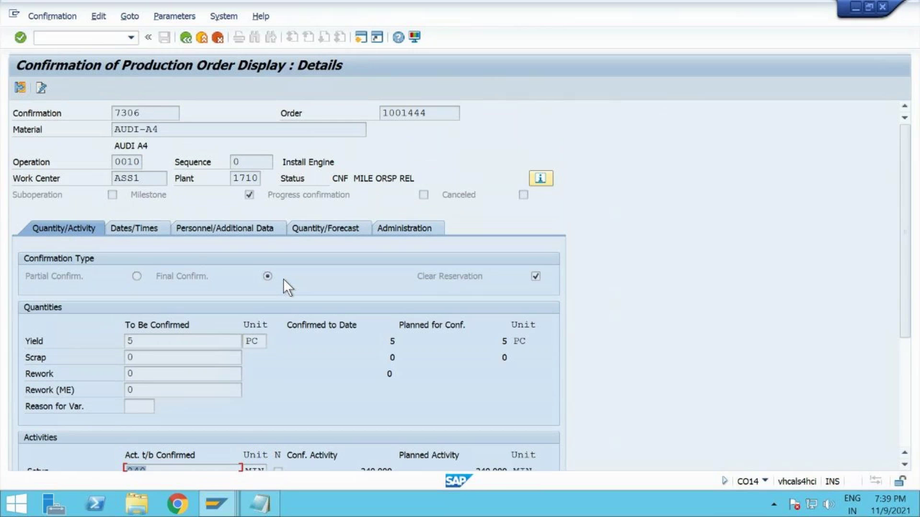
{"action": "left_click", "coordinate": [183, 36]}
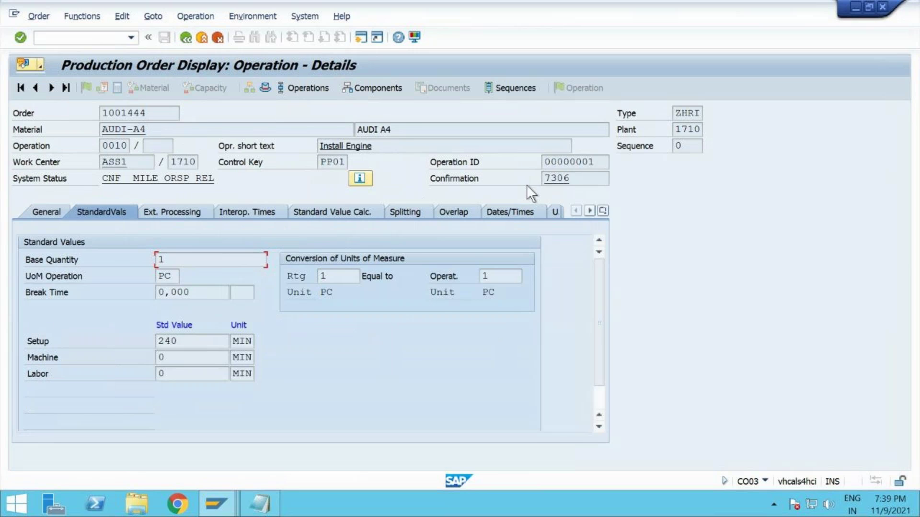
Step: Reopen the confirmation of operation 0010 and start transaction CO14 in a new session
{"action": "double_click", "coordinate": [551, 177]}
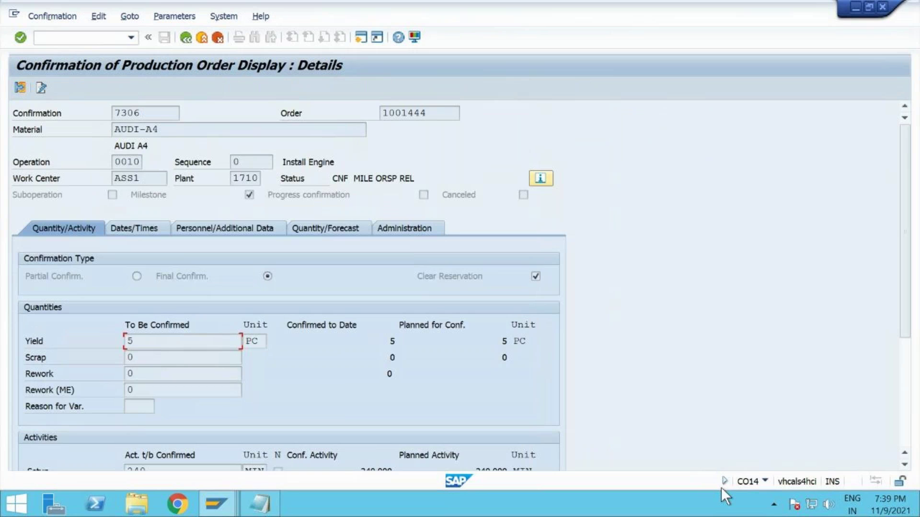
{"action": "left_click", "coordinate": [113, 37]}
{"action": "type", "text": "/oco14"}
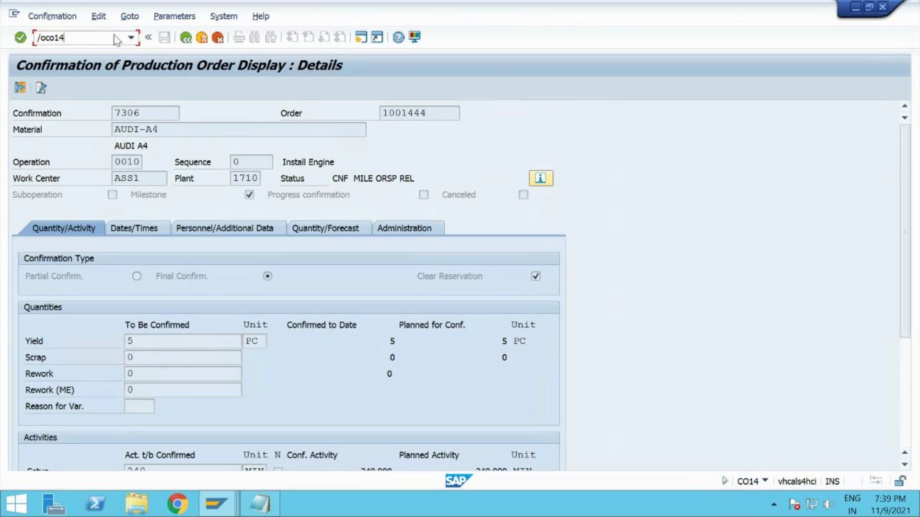
{"action": "key", "text": "Return"}
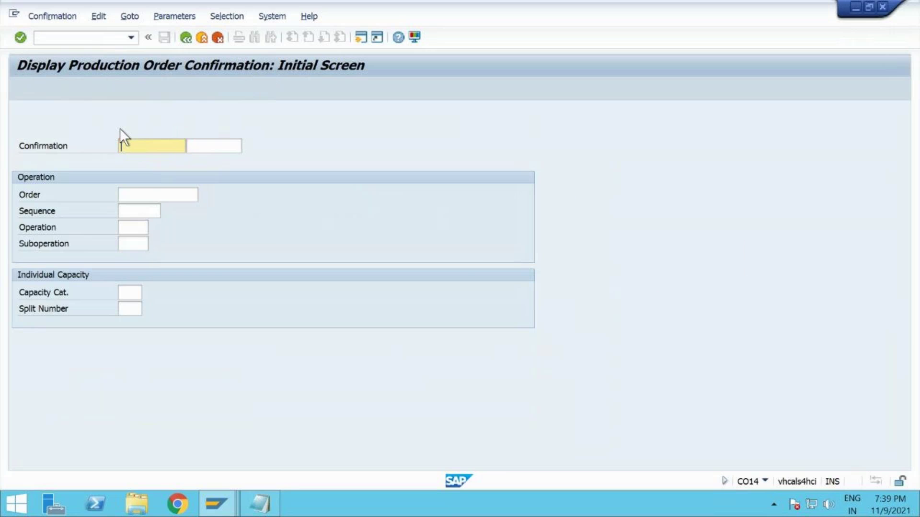
Step: Copy the production order number from the confirmation details and display that order's confirmation overview in CO14
{"action": "key", "text": "Return"}
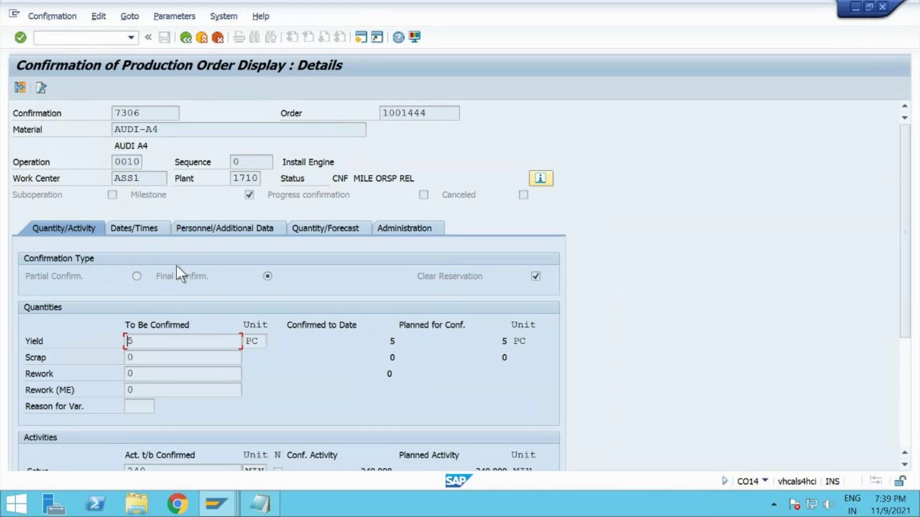
{"action": "left_click_drag", "start_coordinate": [435, 112], "coordinate": [330, 131]}
{"action": "key", "text": "ctrl+c"}
{"action": "key", "text": "F3"}
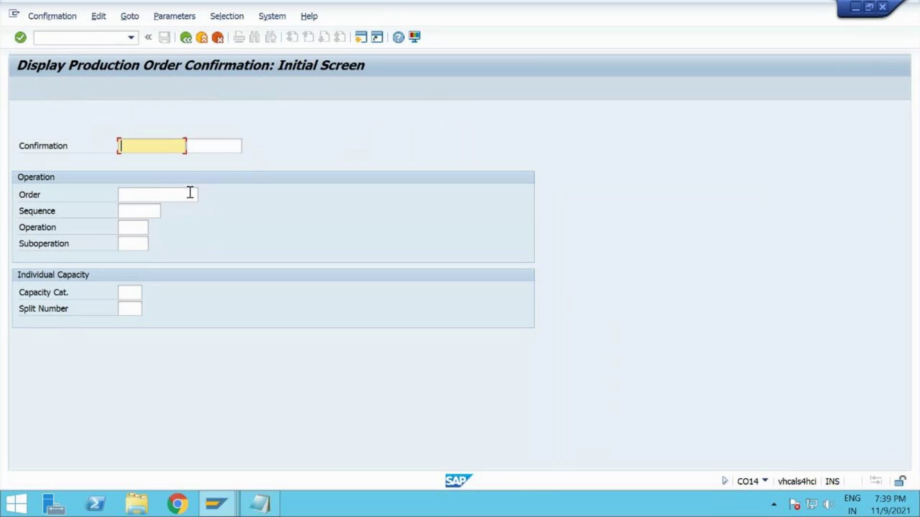
{"action": "left_click", "coordinate": [190, 193]}
{"action": "key", "text": "ctrl+v"}
{"action": "key", "text": "Return"}
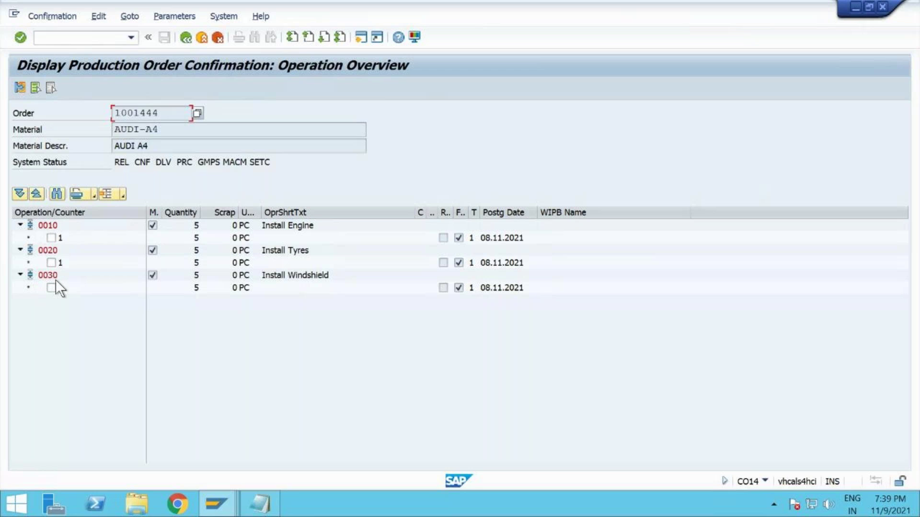
Step: View the confirmation details of operations 0010 Install Engine and 0020 Install Tyres, returning to the operation overview after each
{"action": "left_click", "coordinate": [51, 238]}
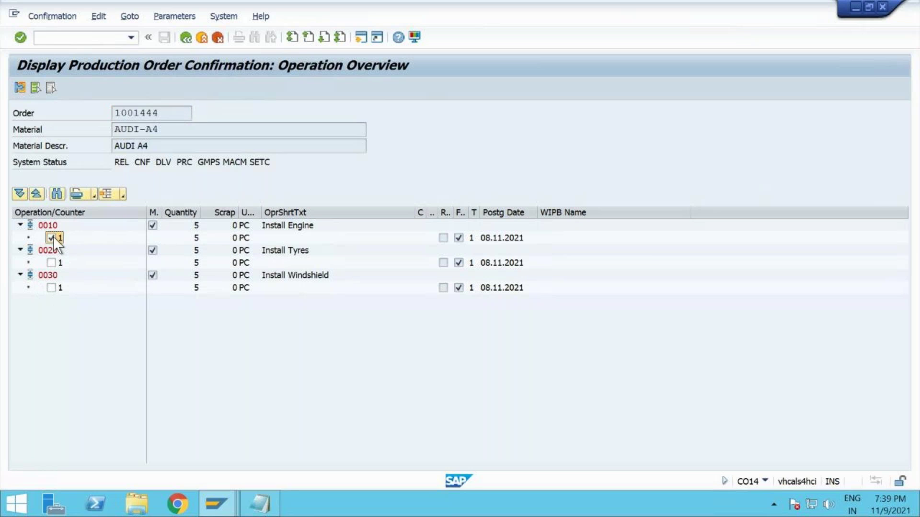
{"action": "left_click", "coordinate": [19, 88]}
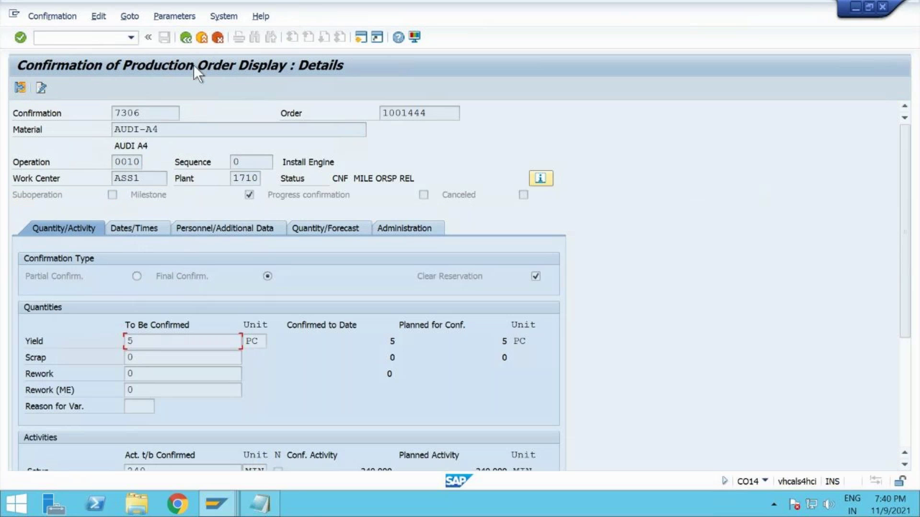
{"action": "left_click", "coordinate": [188, 43]}
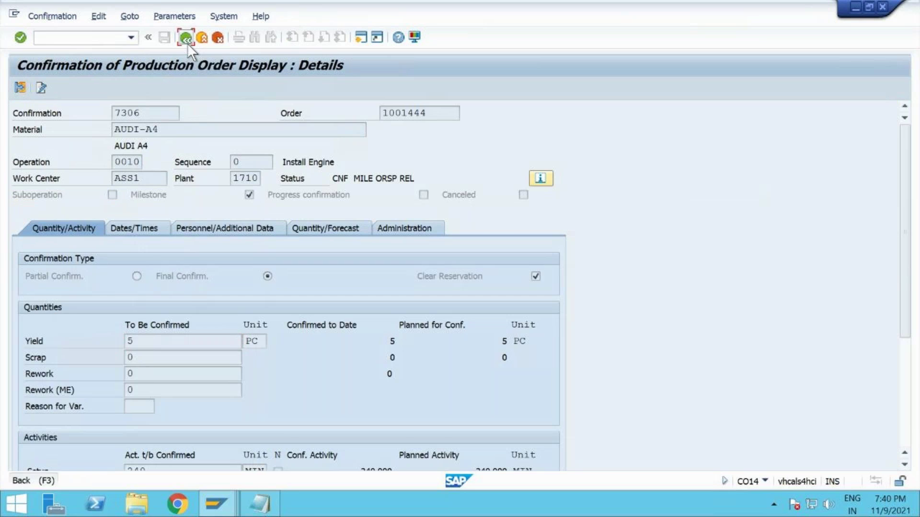
{"action": "left_click", "coordinate": [52, 262]}
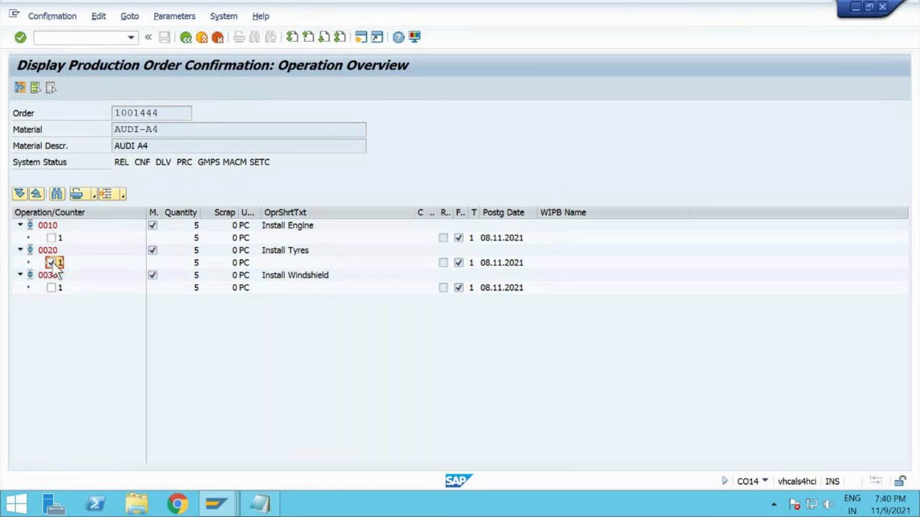
{"action": "left_click", "coordinate": [22, 89]}
{"action": "left_click", "coordinate": [22, 89]}
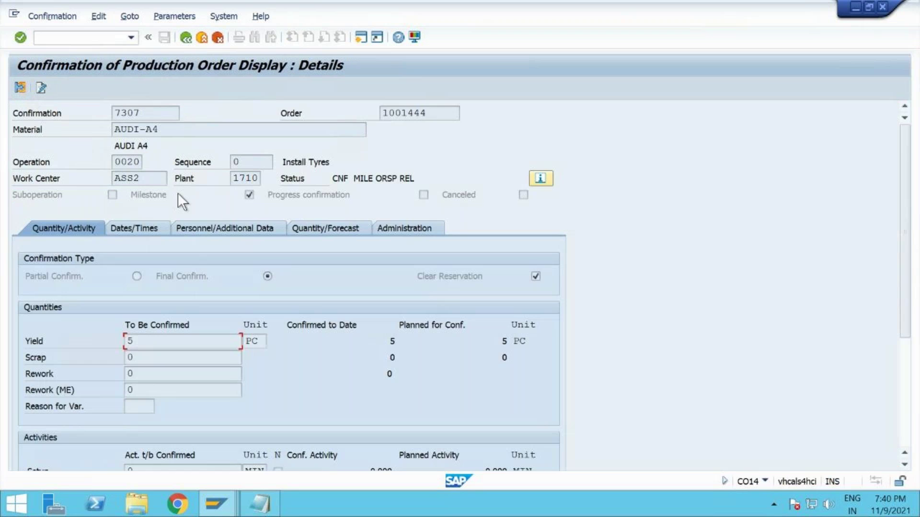
{"action": "left_click", "coordinate": [187, 40]}
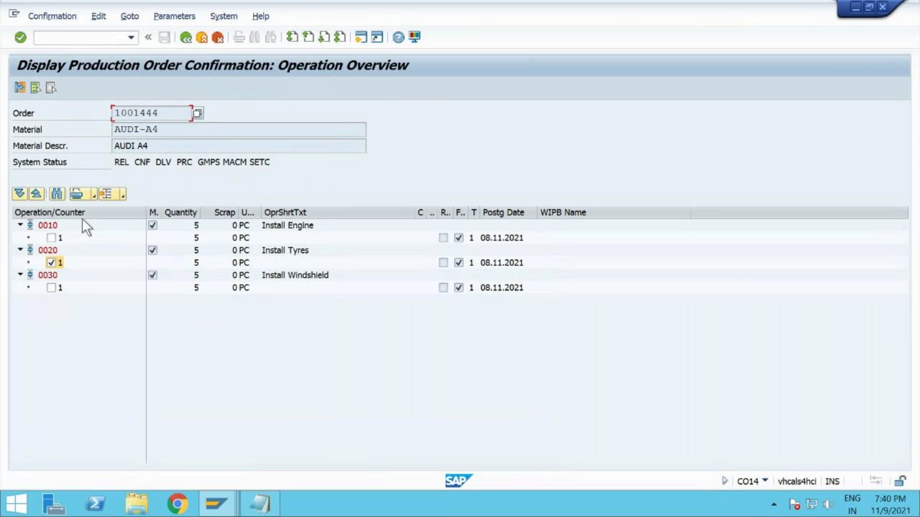
Step: View the confirmation details of operation 0030 Install Windshield, return to the operation overview and deselect that confirmation
{"action": "left_click", "coordinate": [55, 288]}
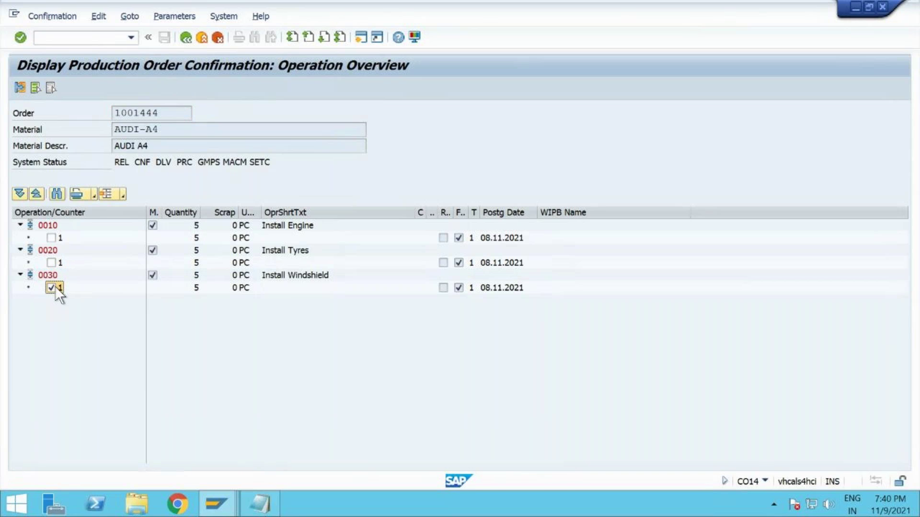
{"action": "left_click", "coordinate": [21, 87]}
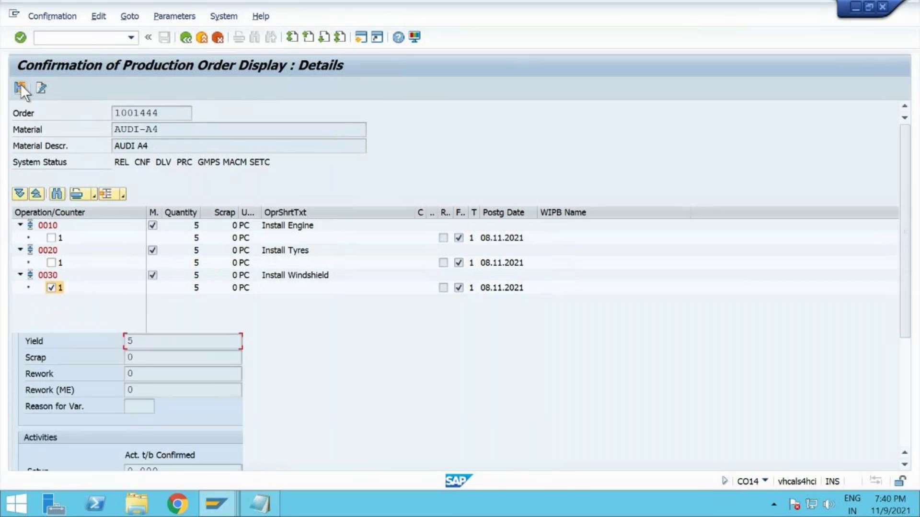
{"action": "left_click", "coordinate": [186, 37]}
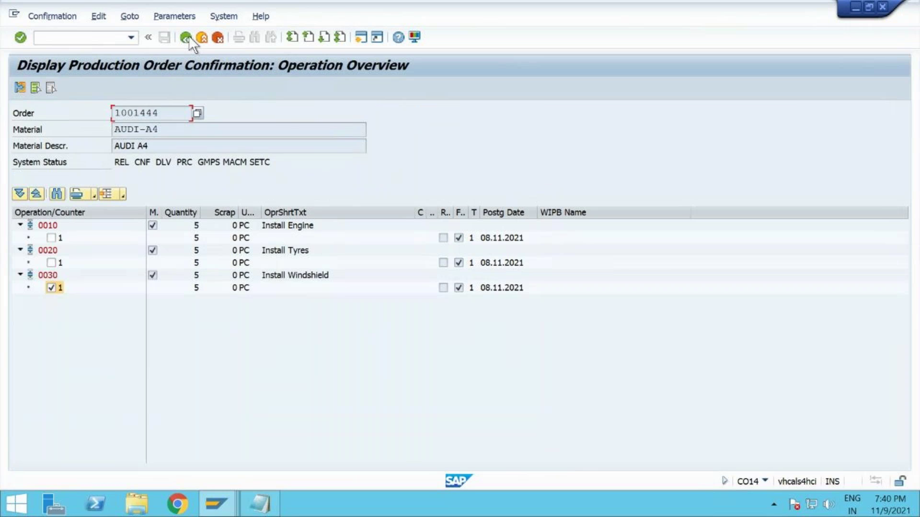
{"action": "left_click", "coordinate": [52, 288]}
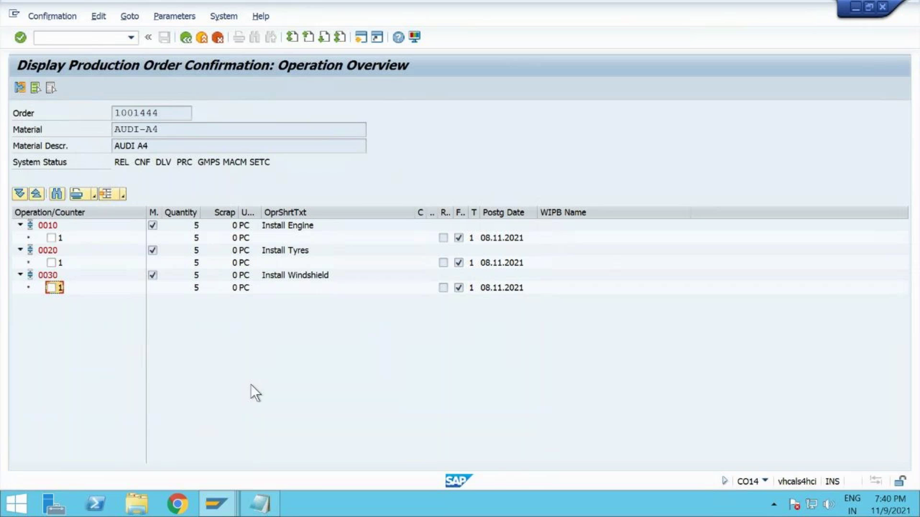
Step: Start transaction CO11N in a new session and examine the time ticket's order, operation, yield and first activity fields
{"action": "left_click", "coordinate": [107, 36]}
{"action": "type", "text": "/oco11n"}
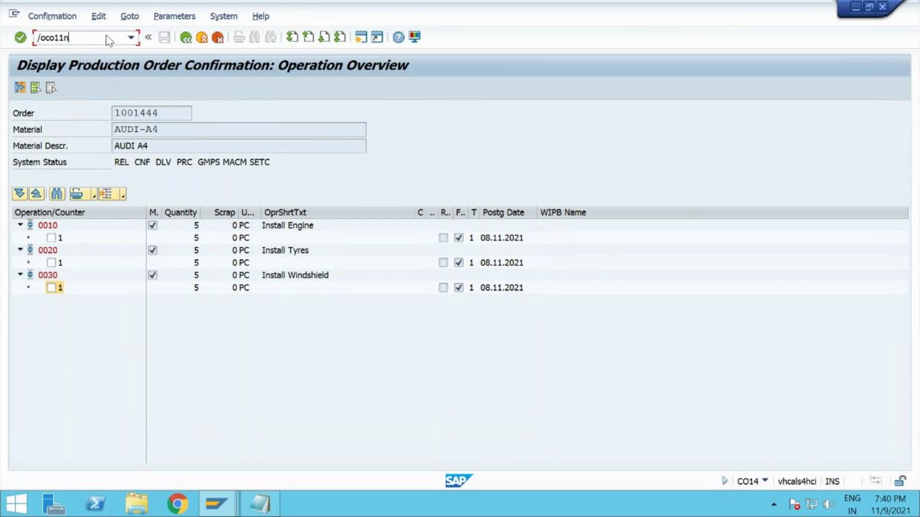
{"action": "key", "text": "Return"}
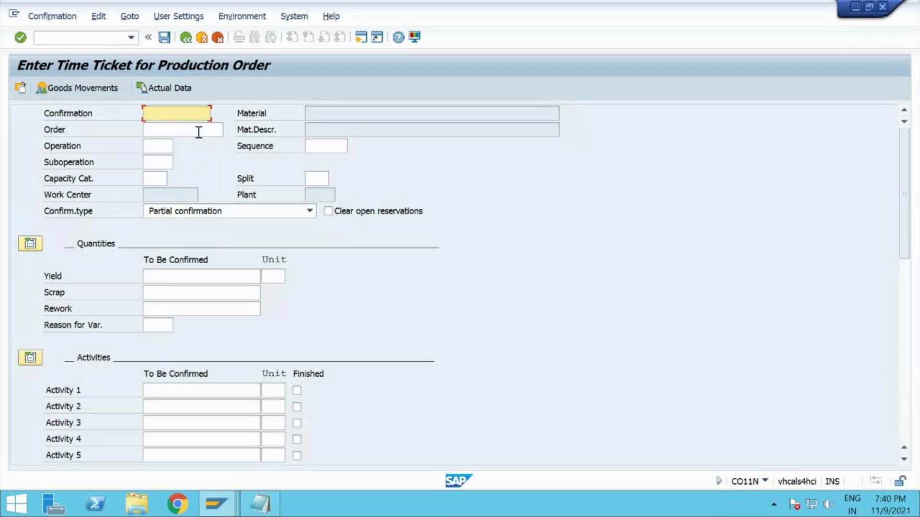
{"action": "left_click", "coordinate": [199, 132]}
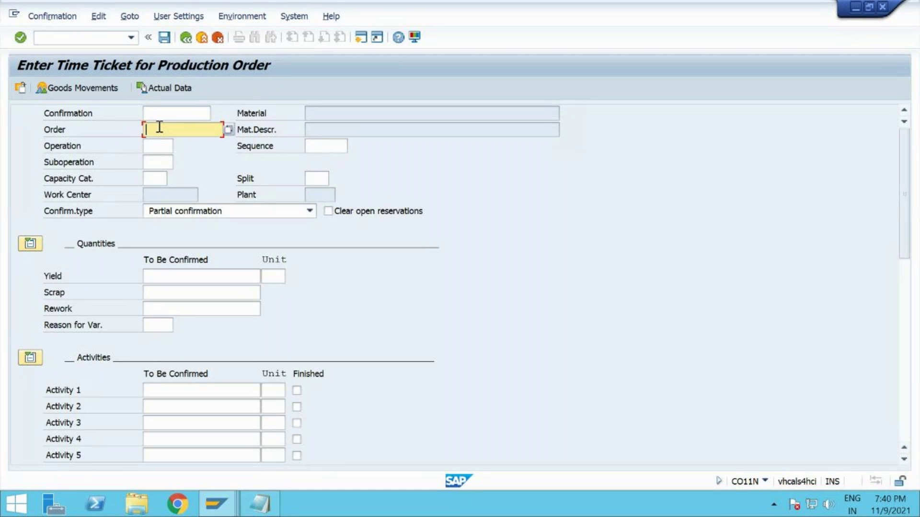
{"action": "left_click", "coordinate": [160, 146]}
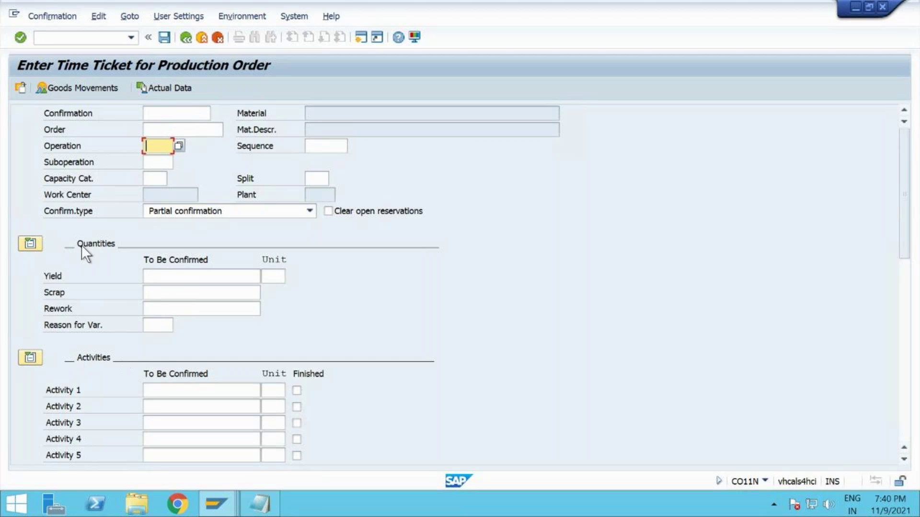
{"action": "left_click", "coordinate": [180, 276]}
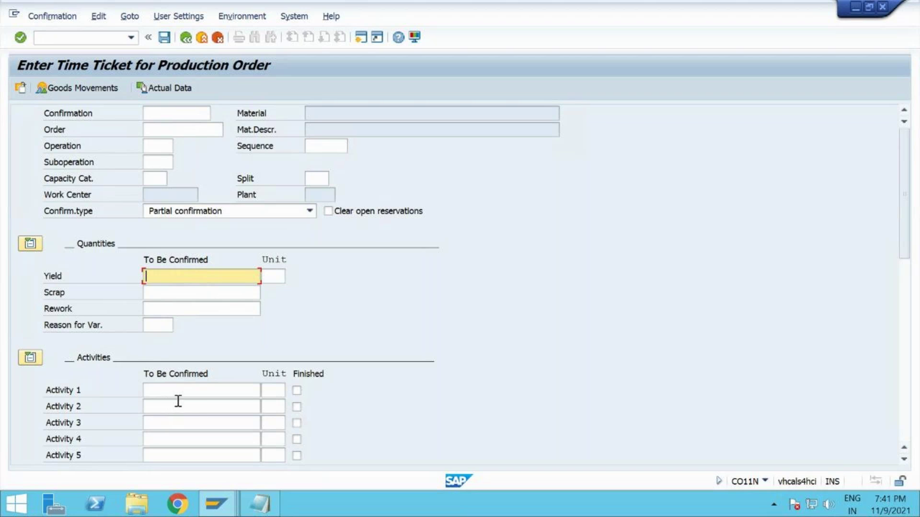
{"action": "left_click", "coordinate": [190, 392]}
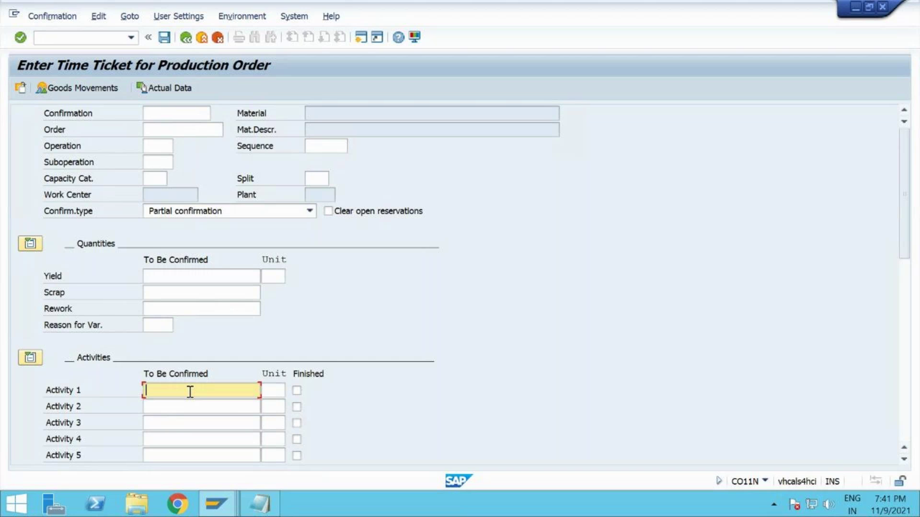
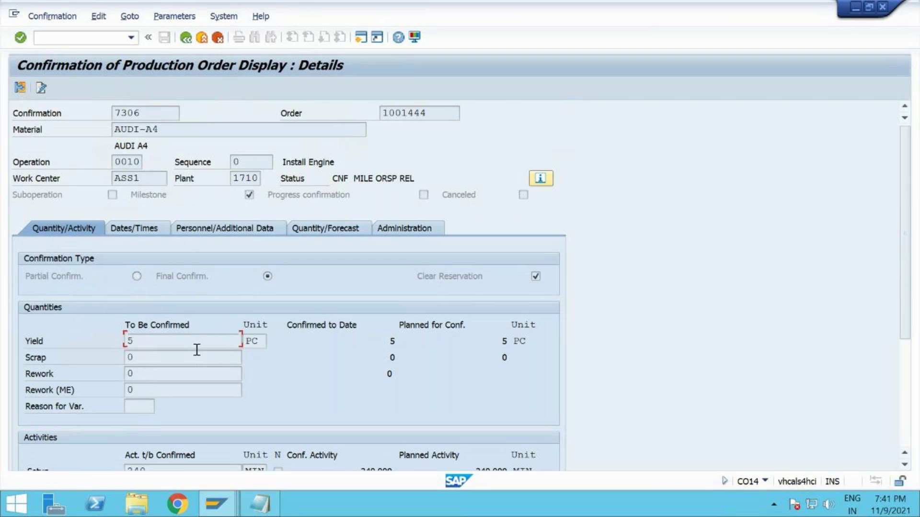
Step: Review the confirmed setup activity of operation 0010 Install Engine in CO14, and return to the operation overview
{"action": "scroll", "coordinate": [196, 350], "scroll_direction": "down", "scroll_amount": 3}
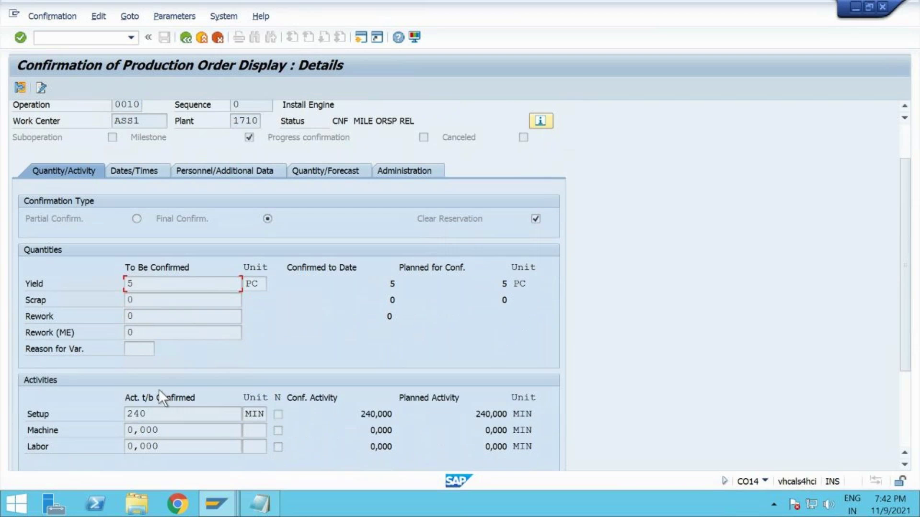
{"action": "left_click_drag", "start_coordinate": [152, 413], "coordinate": [102, 418]}
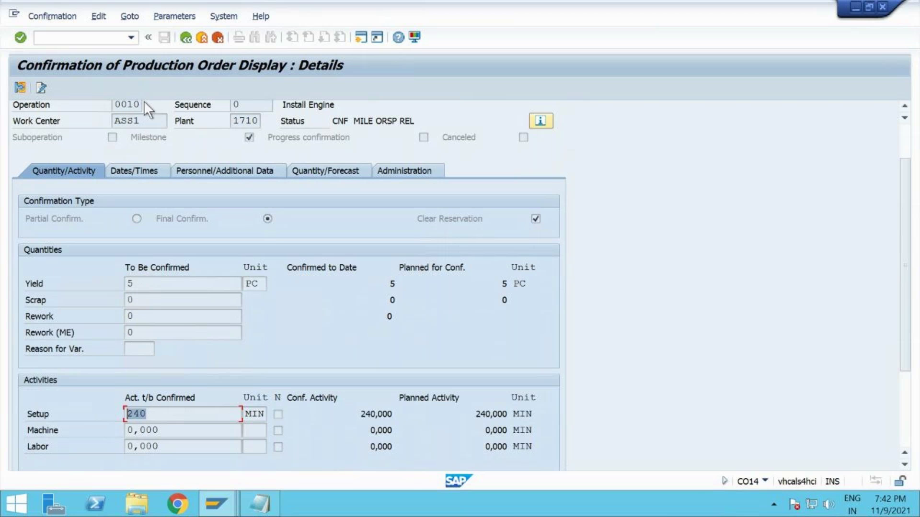
{"action": "left_click", "coordinate": [185, 40]}
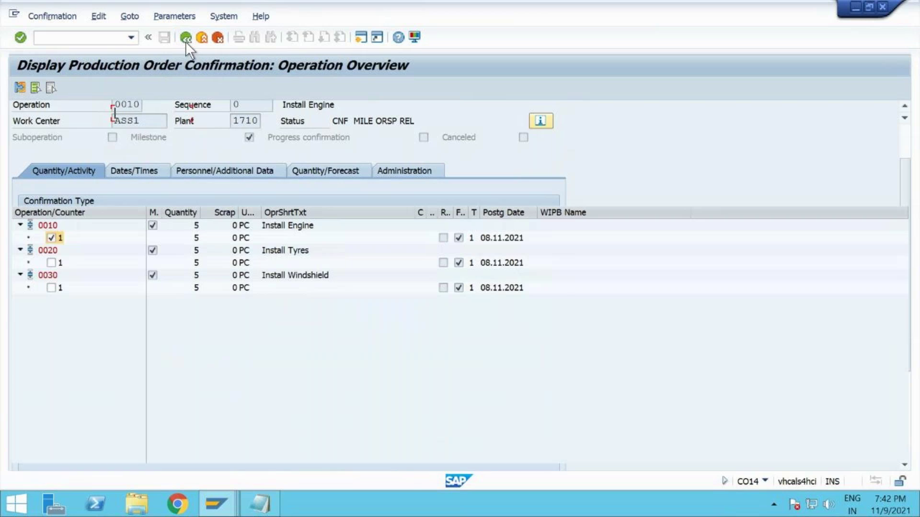
Step: Display the confirmation details of operation 0020 Install Tyres, review its confirmed labor activity, and return to the operation overview
{"action": "left_click", "coordinate": [53, 236]}
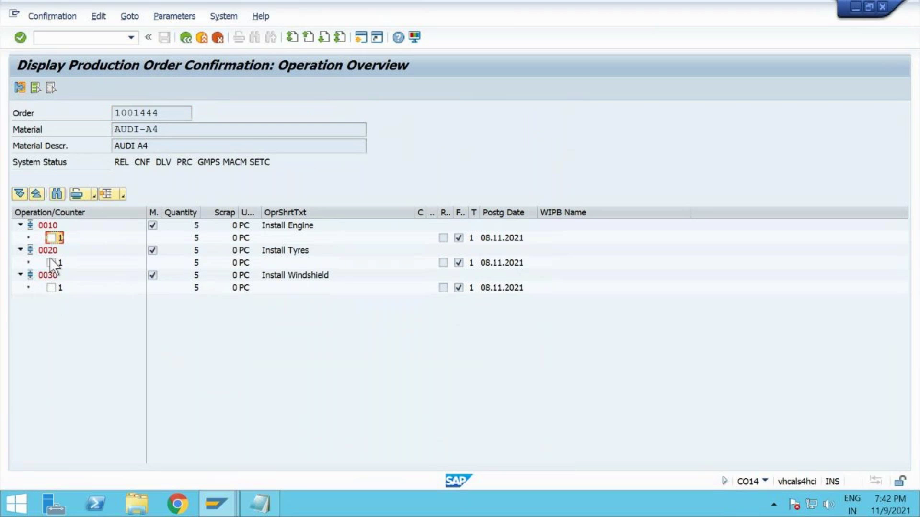
{"action": "left_click", "coordinate": [20, 88]}
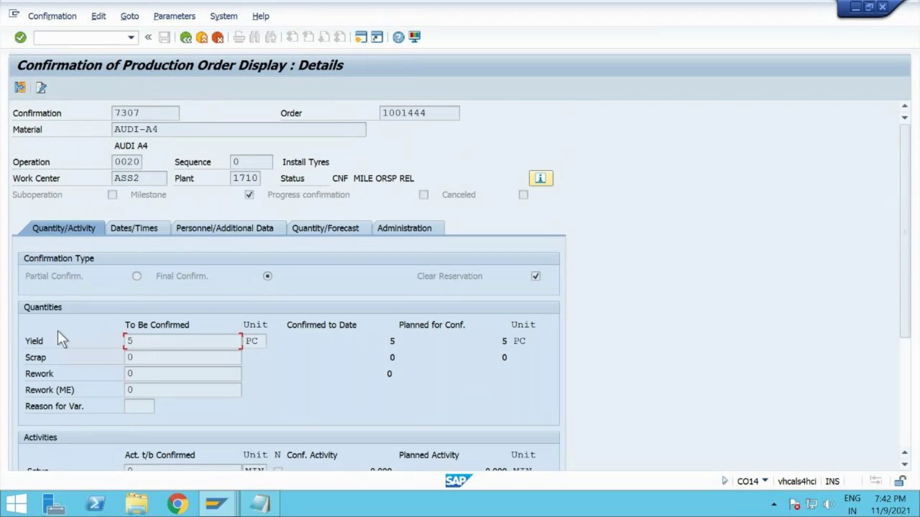
{"action": "scroll", "coordinate": [161, 370], "scroll_direction": "down", "scroll_amount": 4}
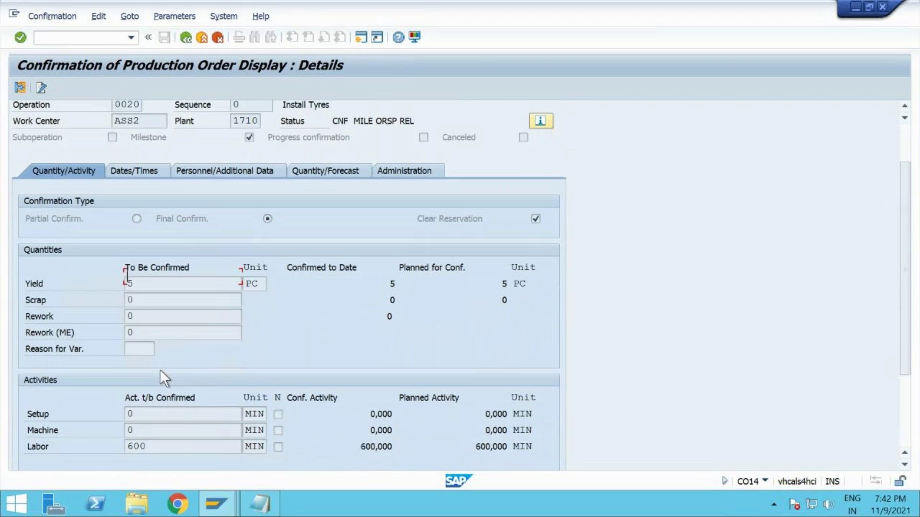
{"action": "left_click_drag", "start_coordinate": [150, 437], "coordinate": [52, 447]}
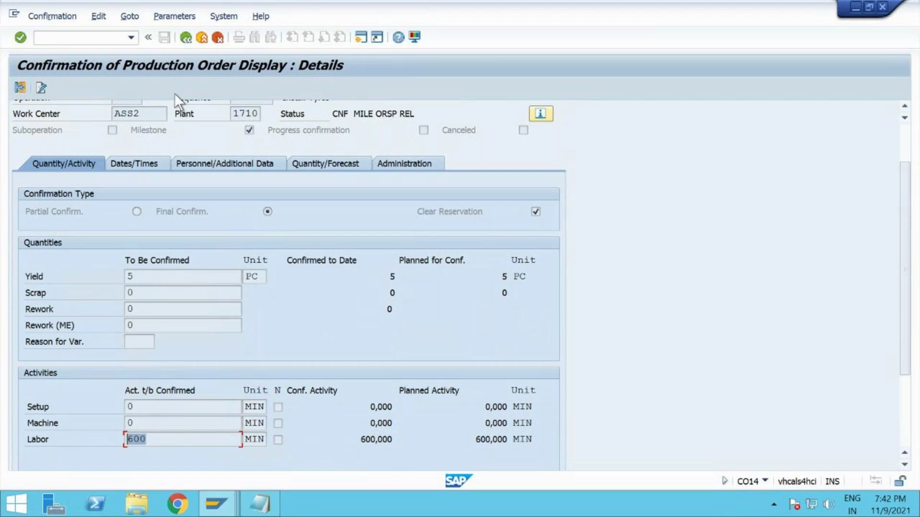
{"action": "left_click", "coordinate": [186, 37]}
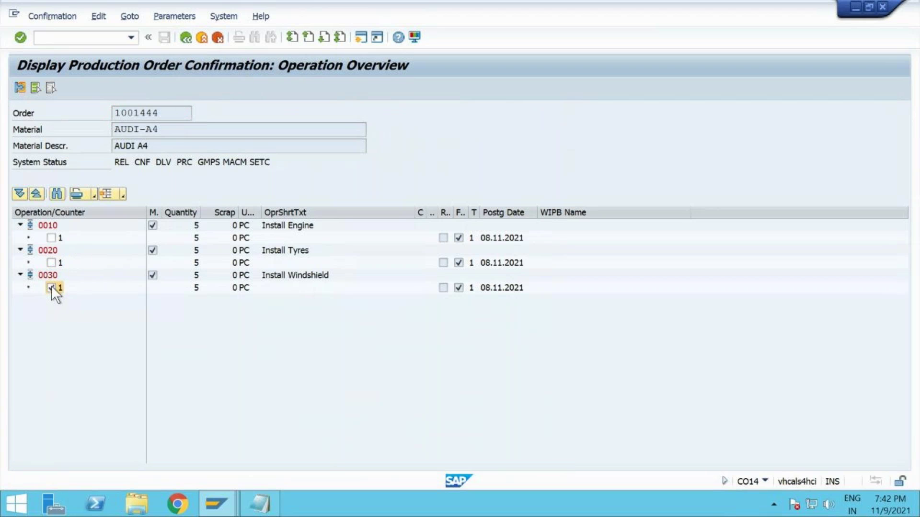
Step: Display the confirmation details of operation 0030 Install Windshield and review its confirmed labor activity
{"action": "left_click", "coordinate": [19, 84]}
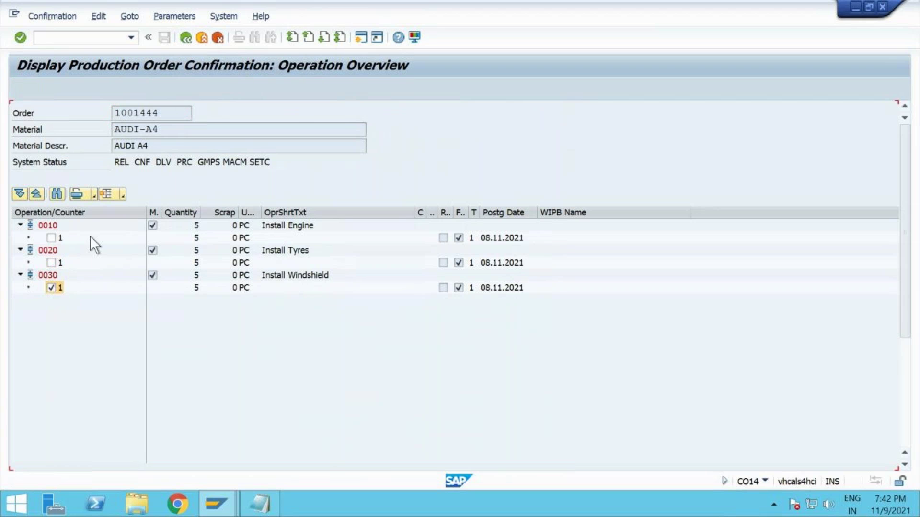
{"action": "scroll", "coordinate": [168, 336], "scroll_direction": "down", "scroll_amount": 2}
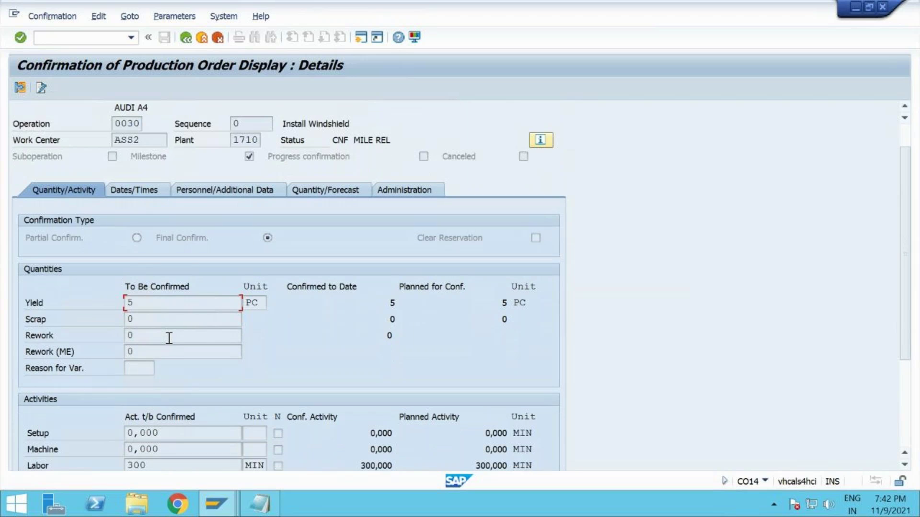
{"action": "scroll", "coordinate": [167, 421], "scroll_direction": "down", "scroll_amount": 1}
{"action": "left_click_drag", "start_coordinate": [148, 448], "coordinate": [106, 450]}
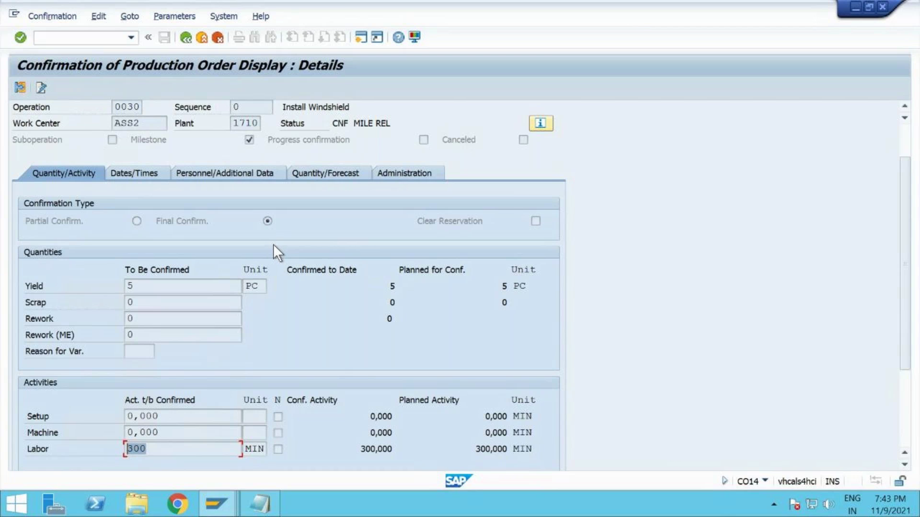
Step: Leave the CO14 confirmation display and return to the SAP Easy Access screen
{"action": "left_click", "coordinate": [186, 41]}
{"action": "left_click", "coordinate": [186, 41]}
{"action": "left_click", "coordinate": [98, 39]}
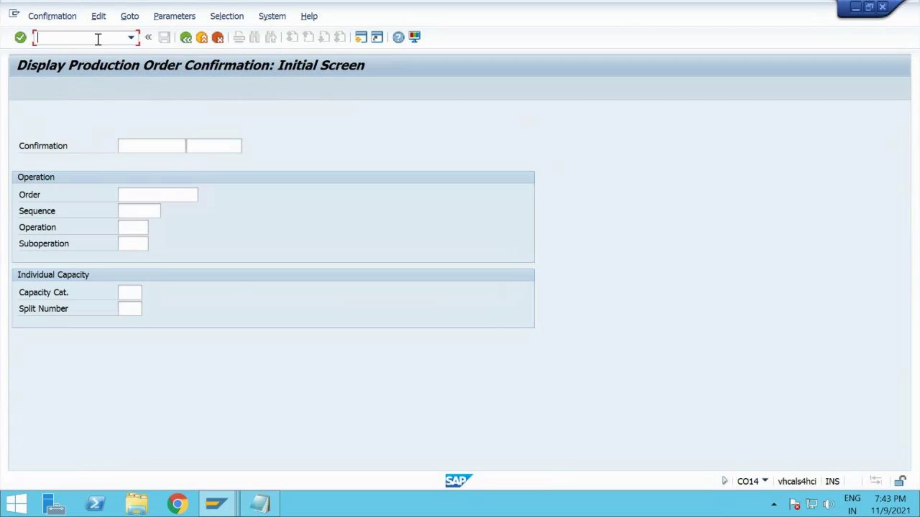
{"action": "type", "text": "/n"}
{"action": "key", "text": "Return"}
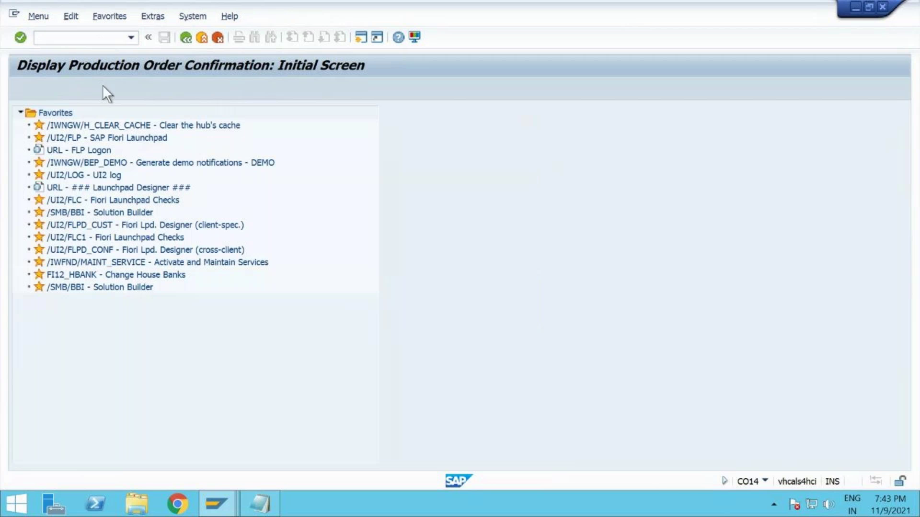
Step: Start transaction CO13 (Cancel) from Logistics > Production > Shop Floor Control > Confirmation in the SAP menu tree
{"action": "left_click", "coordinate": [27, 370]}
{"action": "left_click", "coordinate": [27, 369]}
{"action": "scroll", "coordinate": [28, 372], "scroll_direction": "down", "scroll_amount": 3}
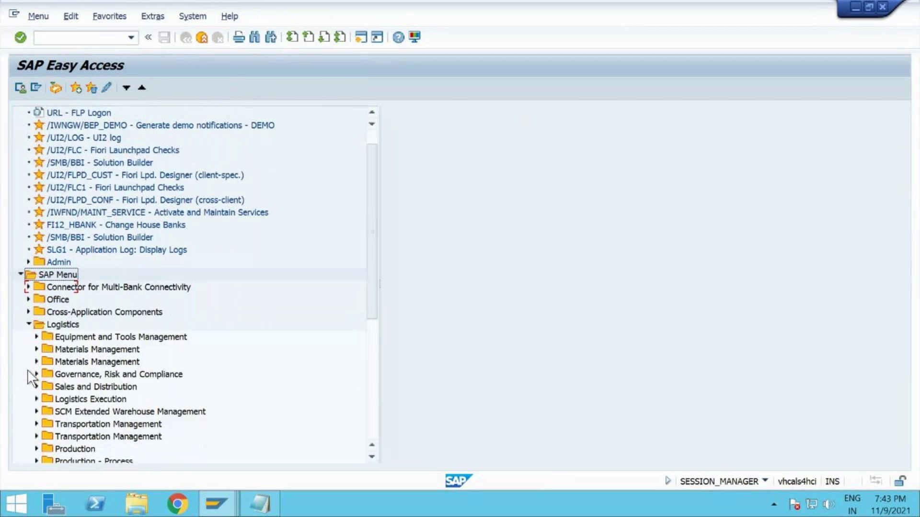
{"action": "left_click", "coordinate": [37, 363]}
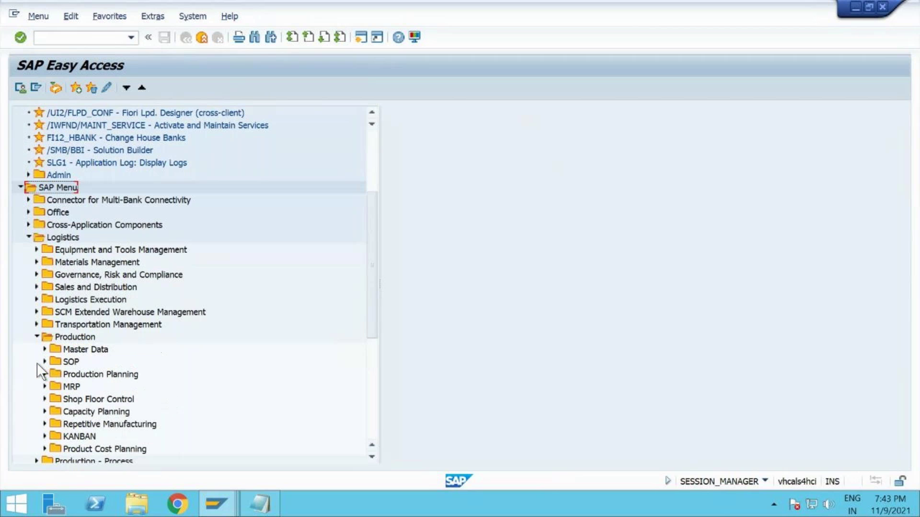
{"action": "scroll", "coordinate": [36, 363], "scroll_direction": "down", "scroll_amount": 1}
{"action": "scroll", "coordinate": [37, 363], "scroll_direction": "down", "scroll_amount": 1}
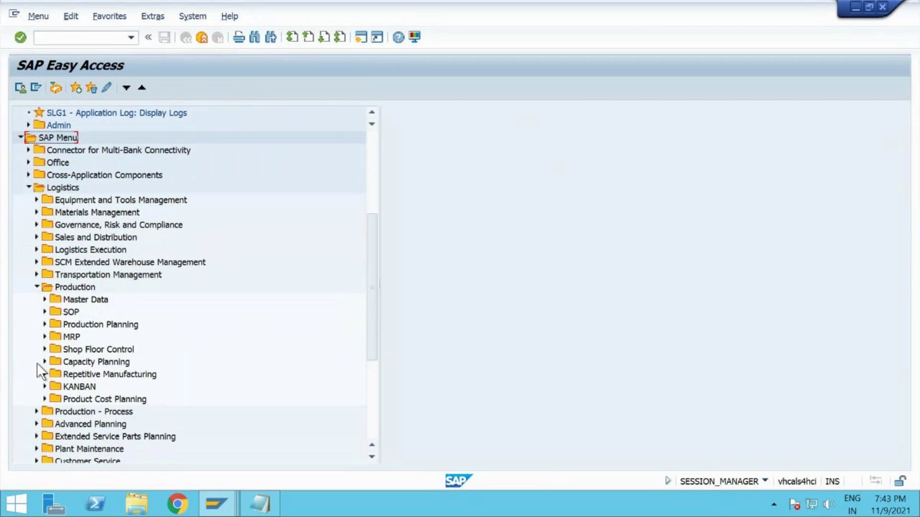
{"action": "left_click", "coordinate": [43, 348]}
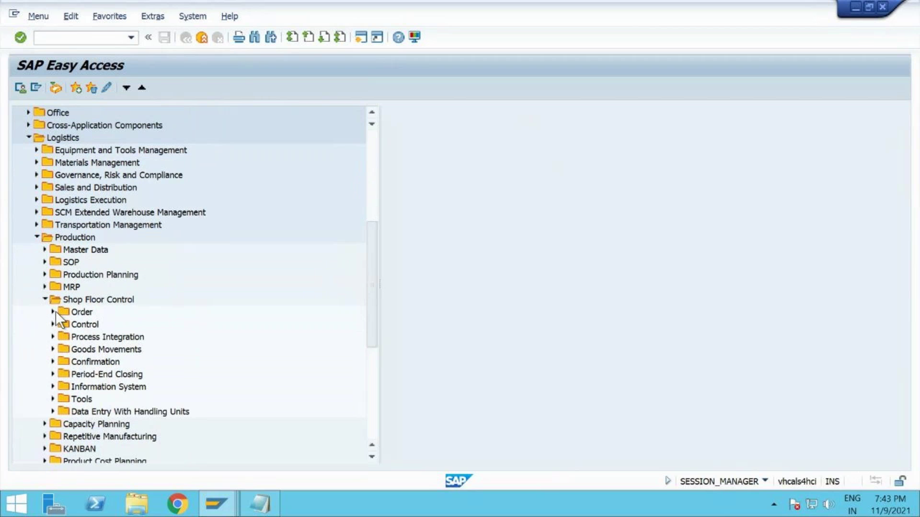
{"action": "left_click", "coordinate": [53, 363]}
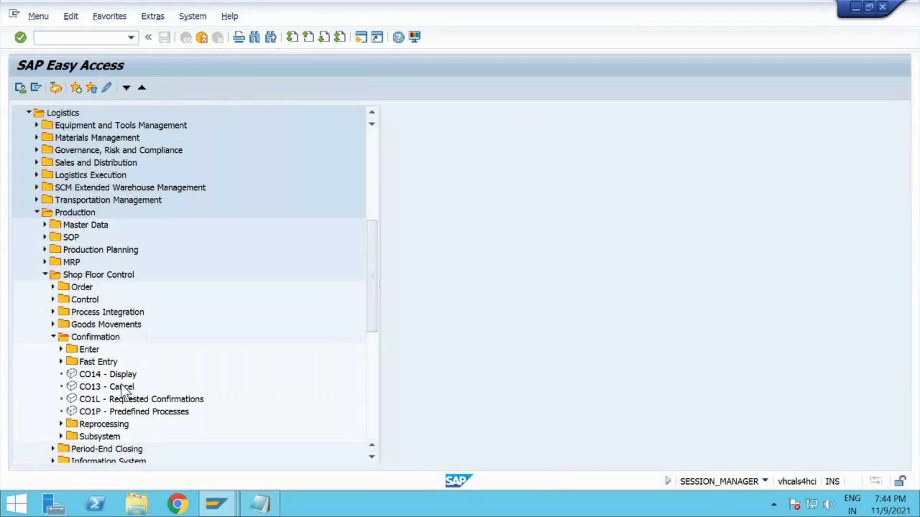
{"action": "double_click", "coordinate": [121, 384]}
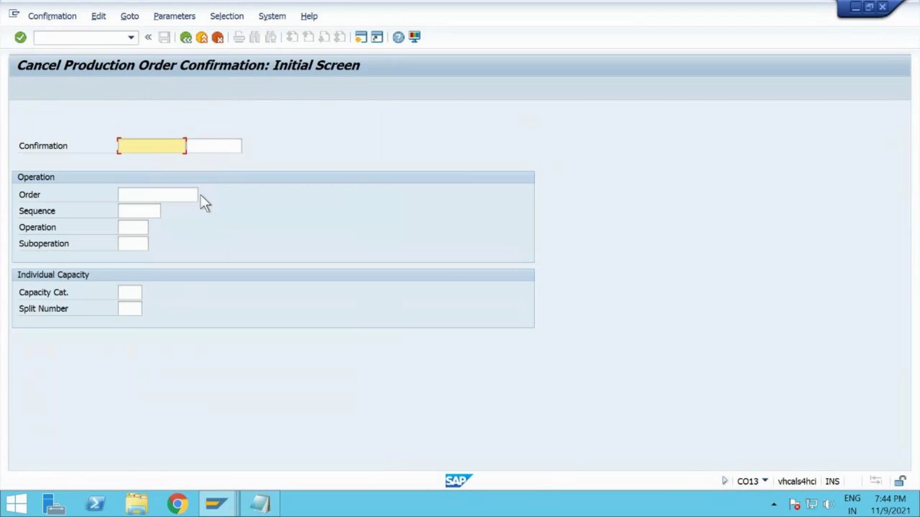
Step: Load operation 0030 of the AUDI-A4 production order for confirmation cancellation, accepting the status warning, and review its quantities and activities
{"action": "left_click", "coordinate": [156, 192]}
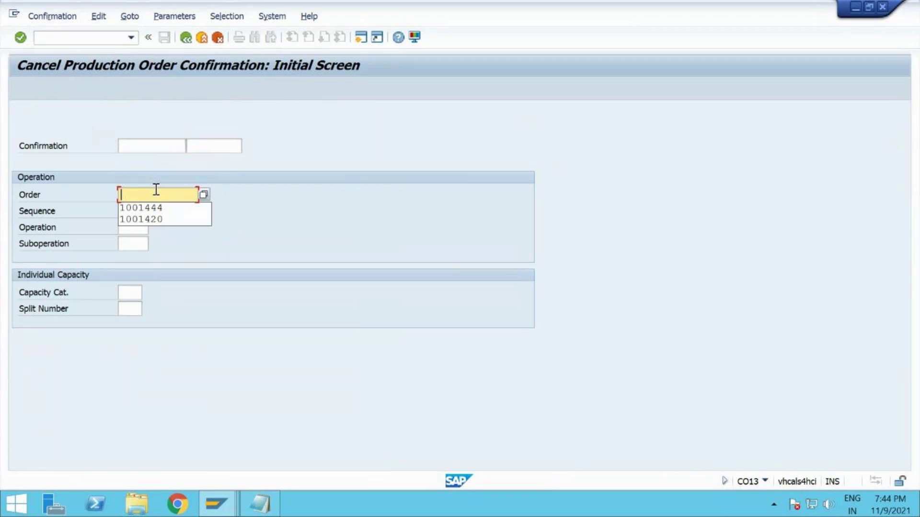
{"action": "left_click", "coordinate": [153, 207]}
{"action": "left_click", "coordinate": [138, 226]}
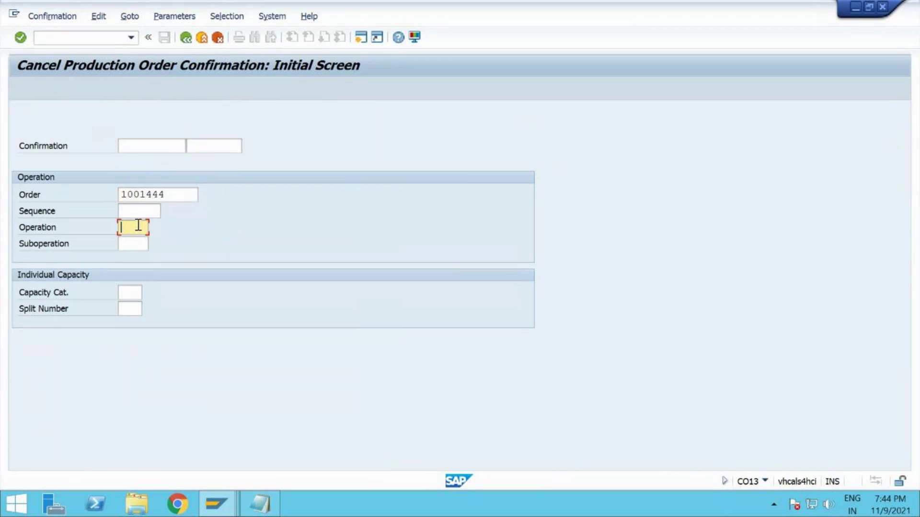
{"action": "type", "text": "0030"}
{"action": "key", "text": "Return"}
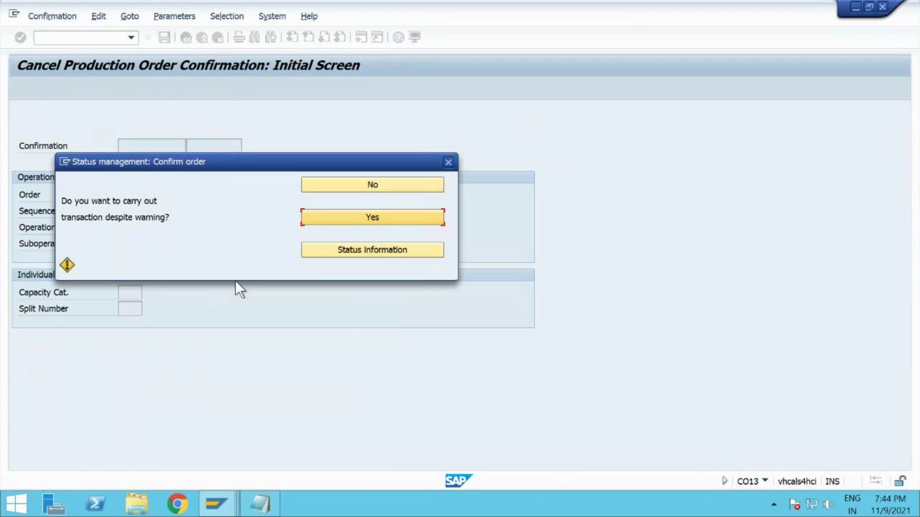
{"action": "left_click", "coordinate": [364, 217]}
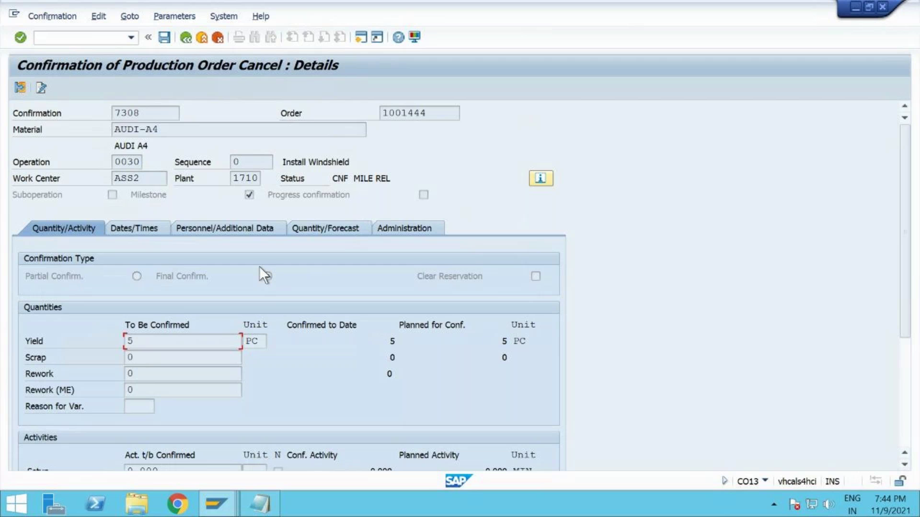
{"action": "scroll", "coordinate": [260, 266], "scroll_direction": "down", "scroll_amount": 3}
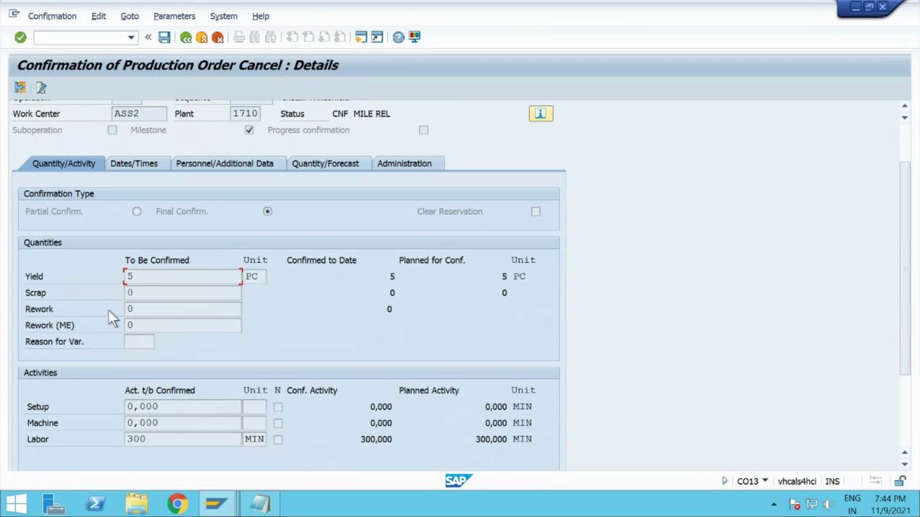
Step: Check the labor activity, save the cancellation of operation 0030's confirmation, and allow the SAPscriptWord2007.dotm template file to be replaced
{"action": "left_click_drag", "start_coordinate": [161, 435], "coordinate": [22, 433]}
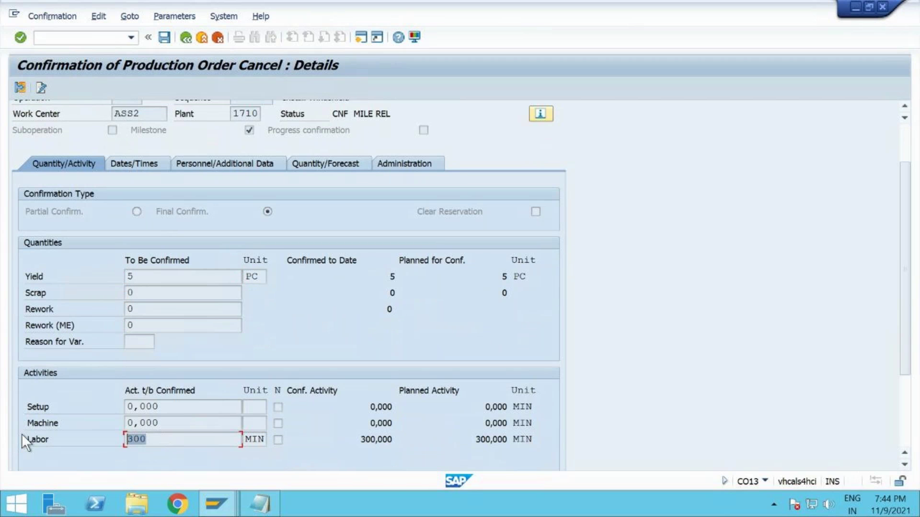
{"action": "scroll", "coordinate": [194, 338], "scroll_direction": "up", "scroll_amount": 2}
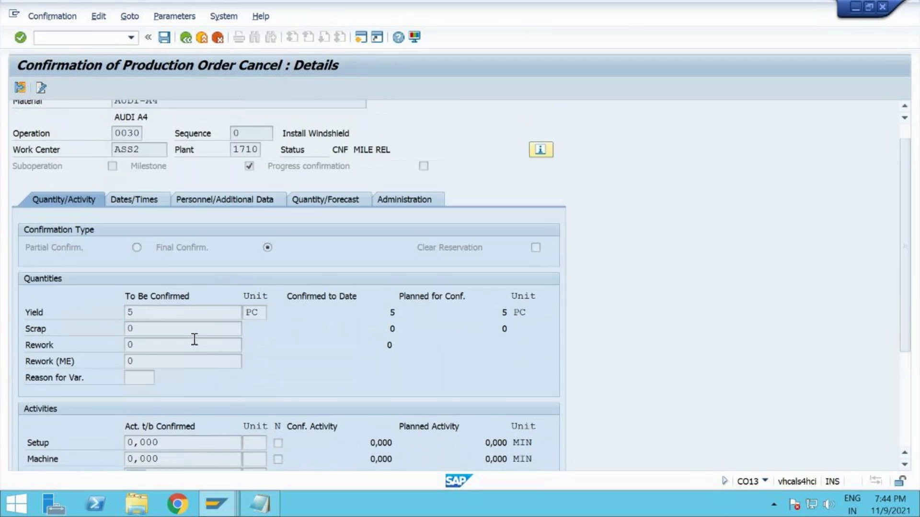
{"action": "scroll", "coordinate": [194, 339], "scroll_direction": "up", "scroll_amount": 1}
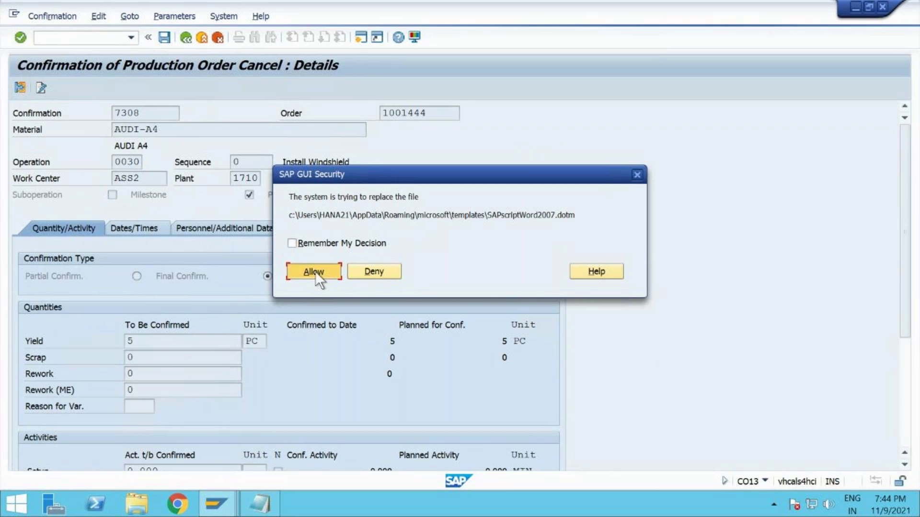
{"action": "left_click", "coordinate": [315, 271]}
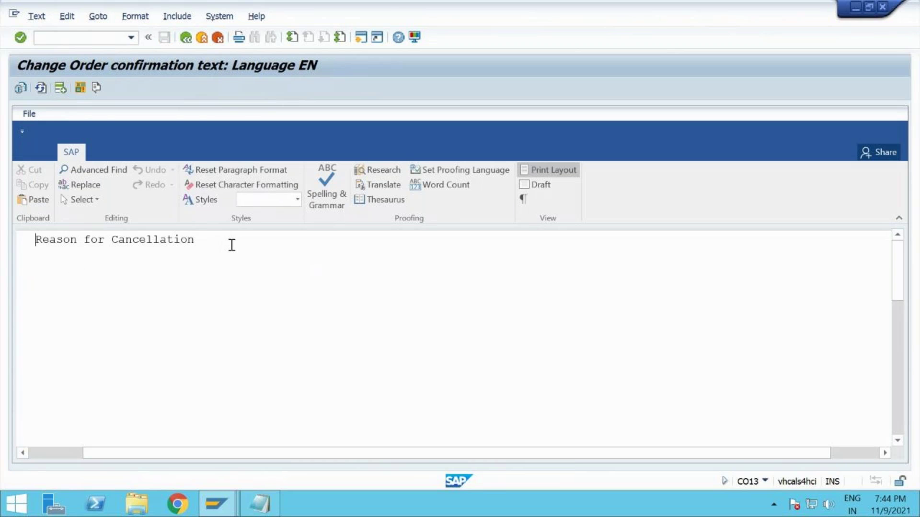
Step: Replace the confirmation text with the cancellation reason "Entered wrong labour hours" and leave the text editor to complete the cancellation
{"action": "left_click", "coordinate": [232, 245]}
{"action": "key", "text": "BackSpace"}
{"action": "key", "text": "BackSpace"}
{"action": "key", "text": "BackSpace"}
{"action": "key", "text": "BackSpace"}
{"action": "key", "text": "BackSpace"}
{"action": "key", "text": "BackSpace"}
{"action": "key", "text": "BackSpace"}
{"action": "key", "text": "BackSpace"}
{"action": "key", "text": "BackSpace"}
{"action": "key", "text": "BackSpace"}
{"action": "key", "text": "BackSpace"}
{"action": "key", "text": "BackSpace"}
{"action": "key", "text": "BackSpace"}
{"action": "key", "text": "BackSpace"}
{"action": "key", "text": "BackSpace"}
{"action": "key", "text": "BackSpace"}
{"action": "key", "text": "BackSpace"}
{"action": "key", "text": "BackSpace"}
{"action": "key", "text": "BackSpace"}
{"action": "key", "text": "BackSpace"}
{"action": "key", "text": "BackSpace"}
{"action": "type", "text": "Entere"}
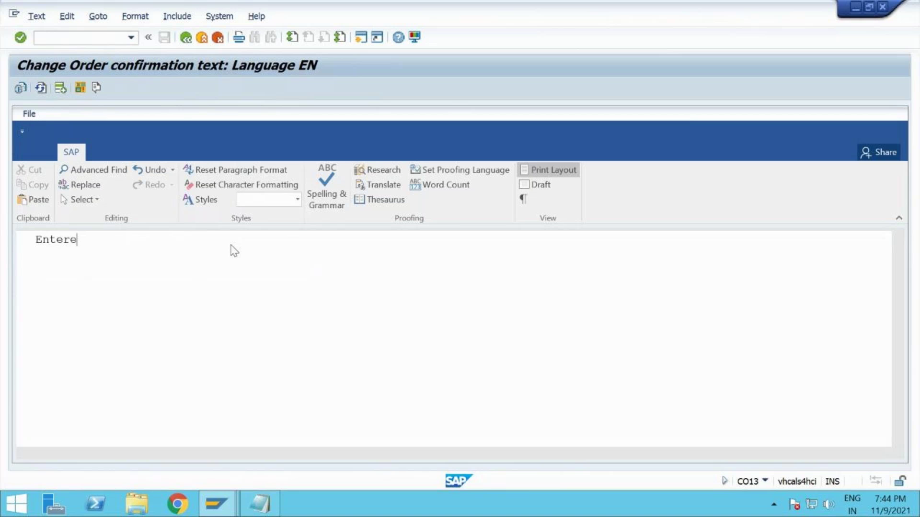
{"action": "type", "text": "d wrong labour hours"}
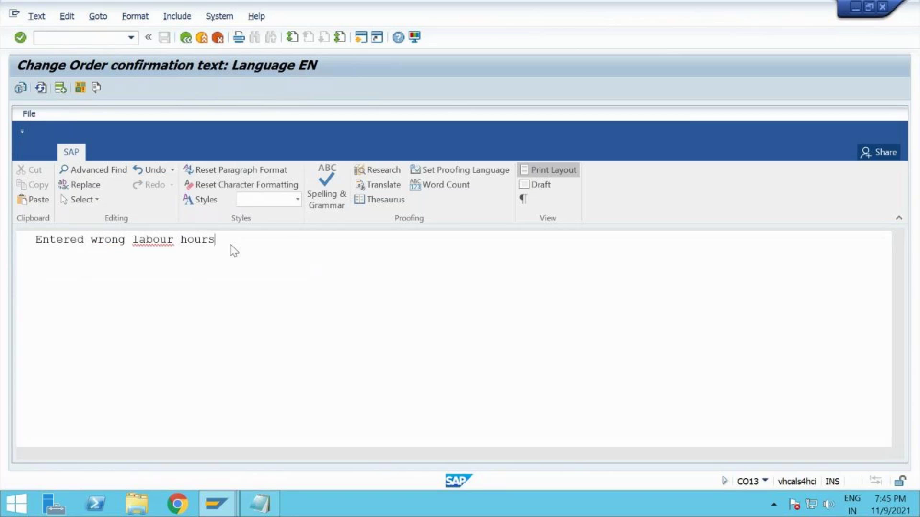
{"action": "left_click", "coordinate": [186, 42]}
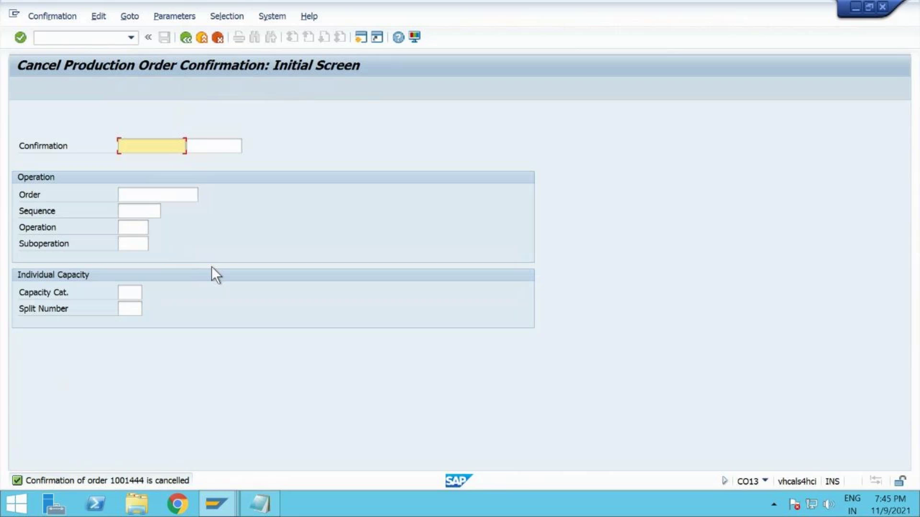
Step: Display the AUDI-A4 production order in CO03 and check the system status of operation 0030 in the operation overview
{"action": "left_click", "coordinate": [89, 36]}
{"action": "type", "text": "/n"}
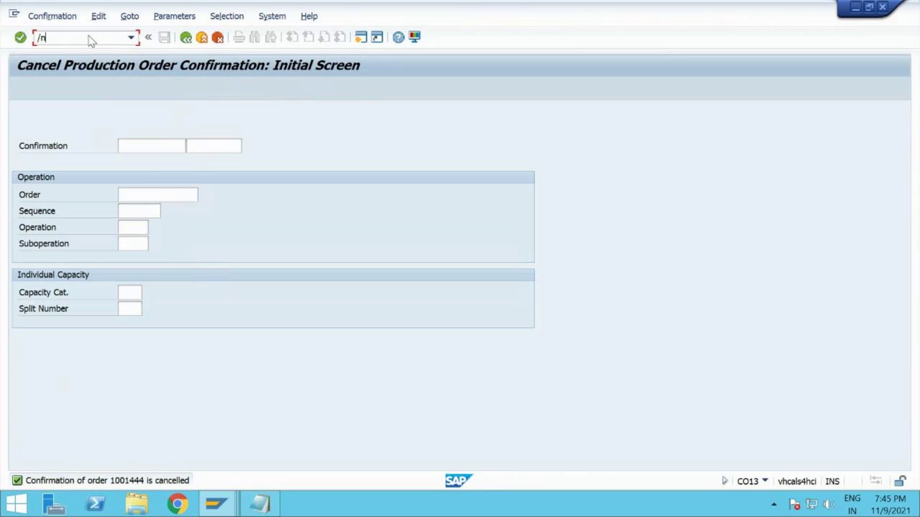
{"action": "type", "text": "cor3"}
{"action": "key", "text": "BackSpace"}
{"action": "key", "text": "BackSpace"}
{"action": "type", "text": "03"}
{"action": "key", "text": "Return"}
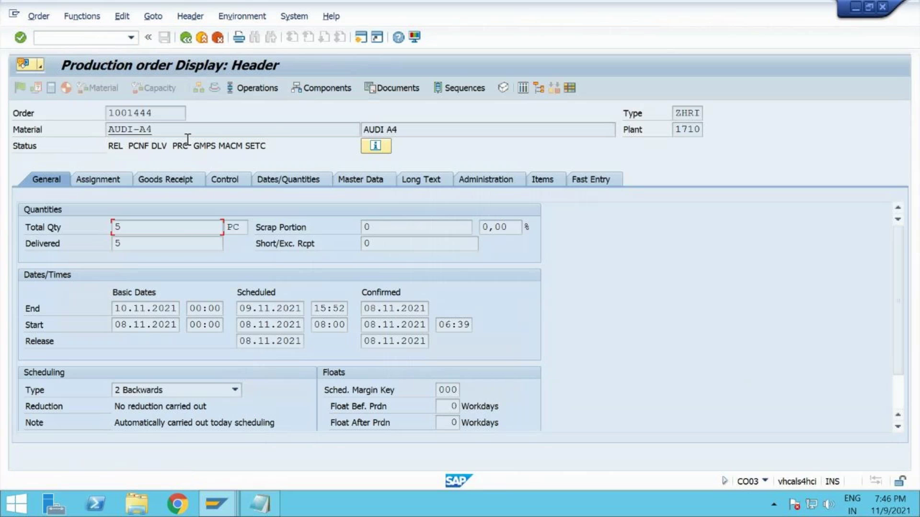
{"action": "left_click", "coordinate": [272, 88]}
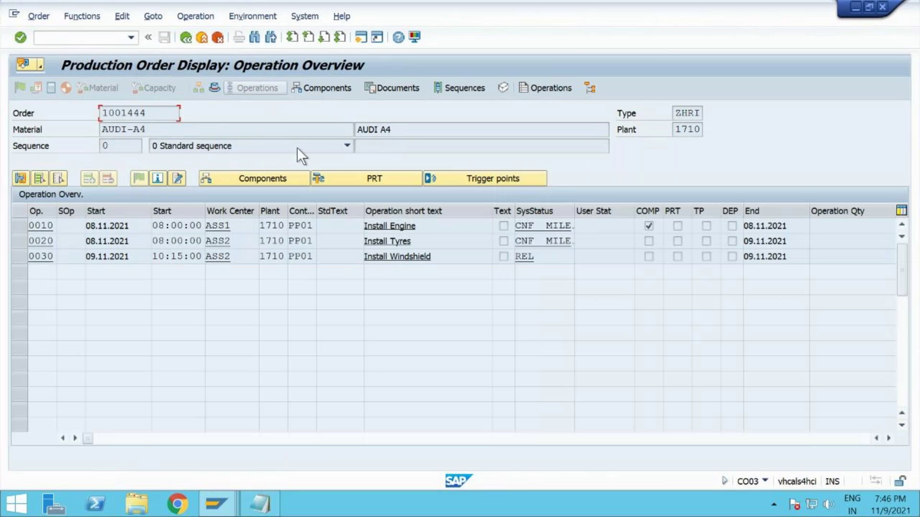
{"action": "left_click", "coordinate": [541, 258]}
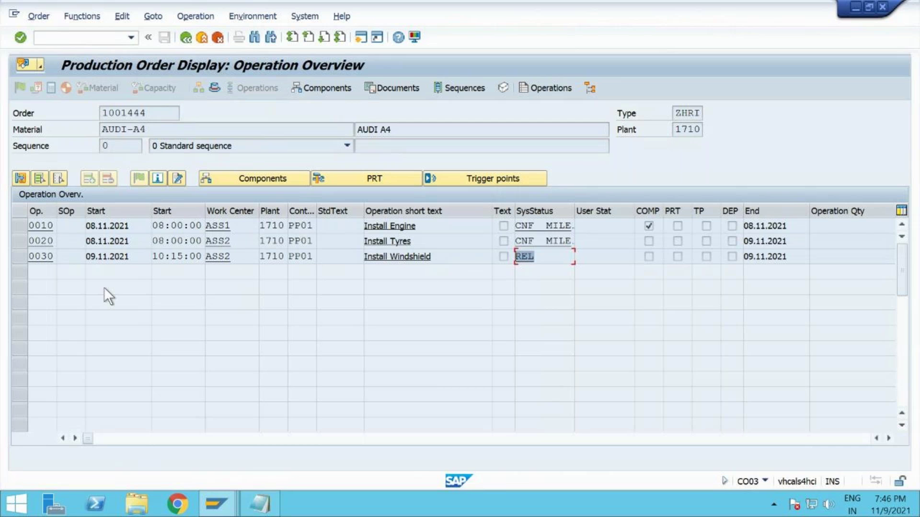
Step: Switch to the Enter Time Ticket session and start transaction CO14 there
{"action": "left_click", "coordinate": [216, 503]}
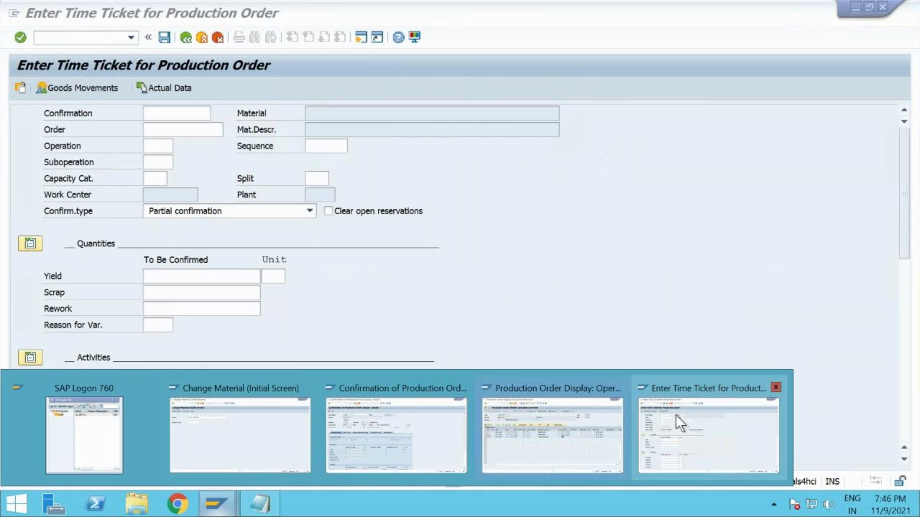
{"action": "left_click", "coordinate": [676, 415]}
{"action": "left_click", "coordinate": [102, 37]}
{"action": "type", "text": "/nco14"}
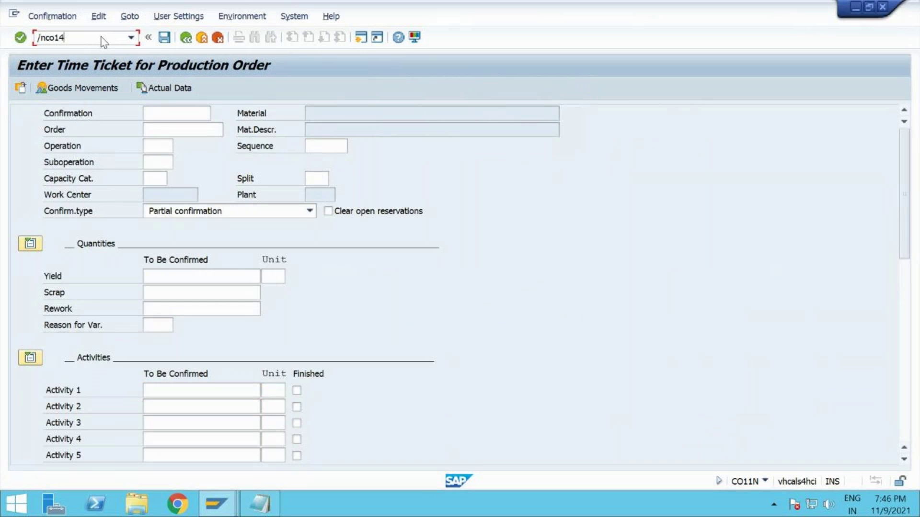
{"action": "key", "text": "Return"}
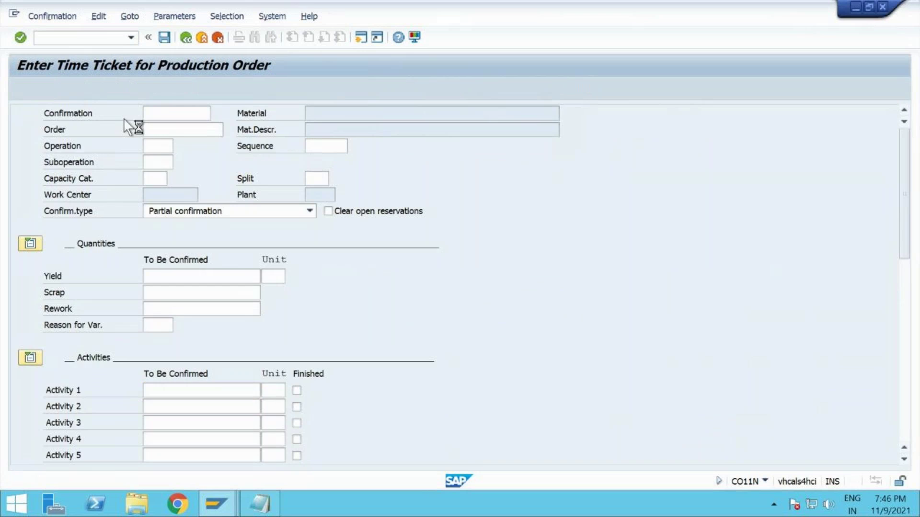
Step: Load the AUDI-A4 production order's confirmations and check the reversal indicator of operation 0030 Install Windshield
{"action": "left_click", "coordinate": [141, 194]}
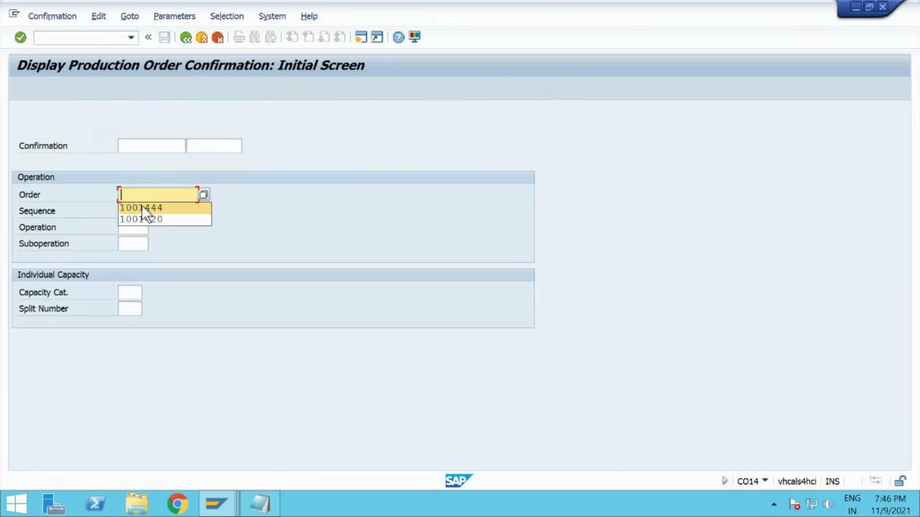
{"action": "left_click", "coordinate": [142, 206]}
{"action": "key", "text": "Return"}
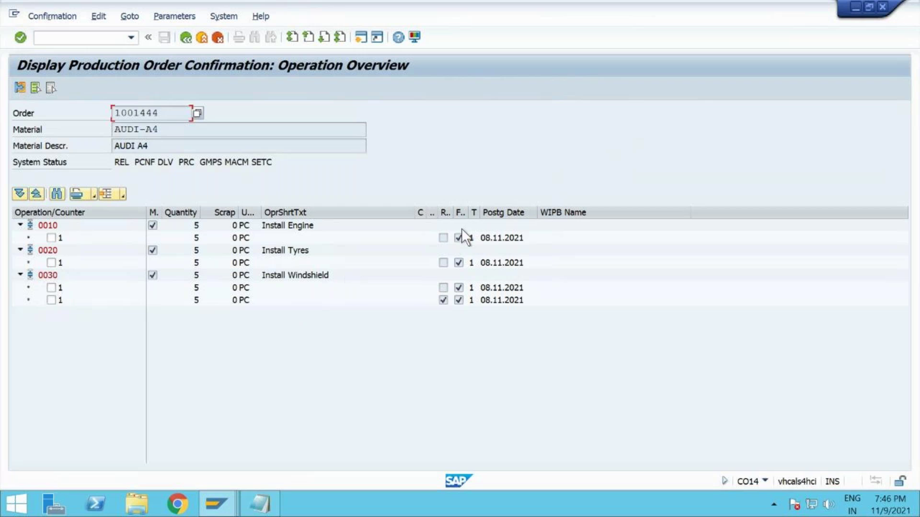
{"action": "left_click", "coordinate": [443, 300]}
Step: Post a partial confirmation in CO11N for operation 0030 of the AUDI-A4 production order with yield 5 PC and labor 300 MIN
{"action": "left_click", "coordinate": [90, 39]}
{"action": "type", "text": "/nco"}
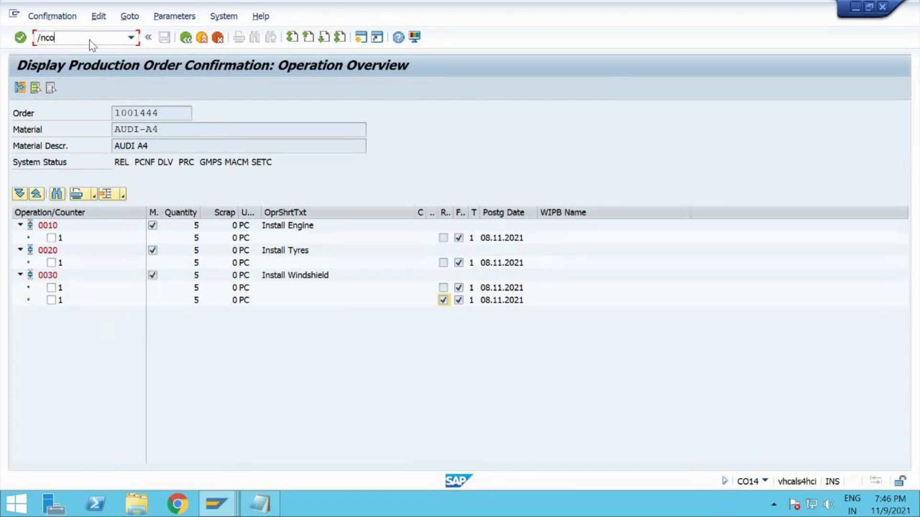
{"action": "type", "text": "11n"}
{"action": "key", "text": "Return"}
{"action": "left_click", "coordinate": [177, 130]}
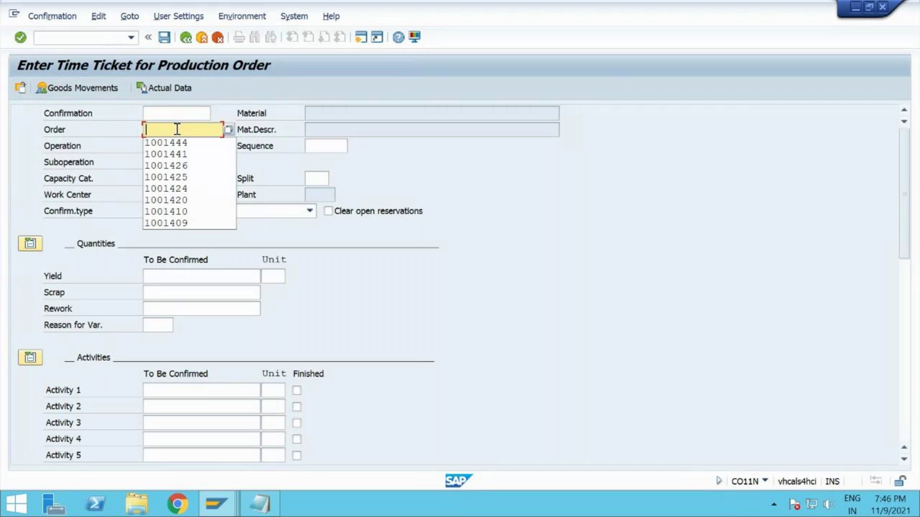
{"action": "left_click", "coordinate": [173, 142]}
{"action": "key", "text": "Return"}
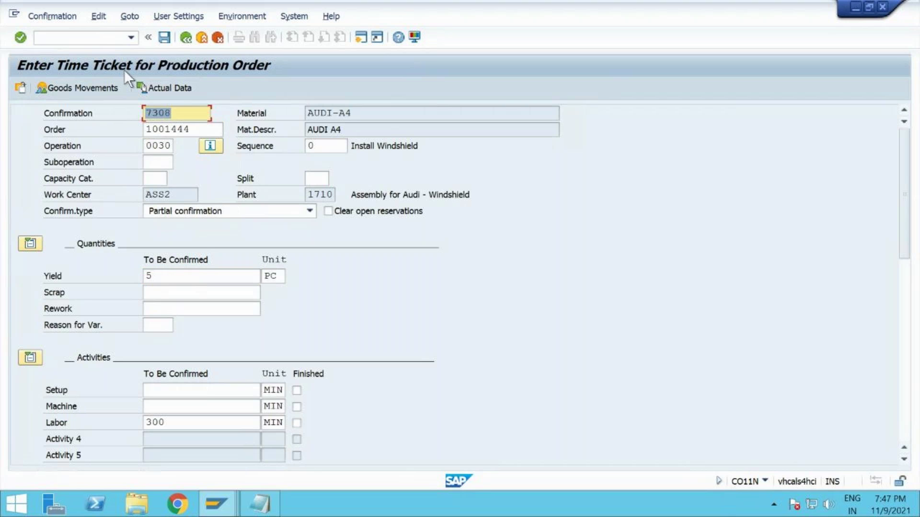
{"action": "left_click", "coordinate": [164, 37]}
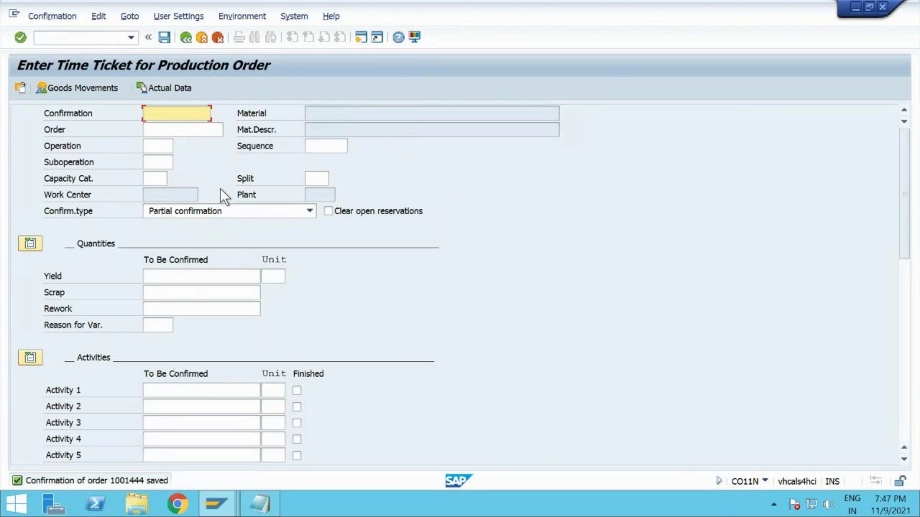
{"action": "left_click", "coordinate": [91, 40]}
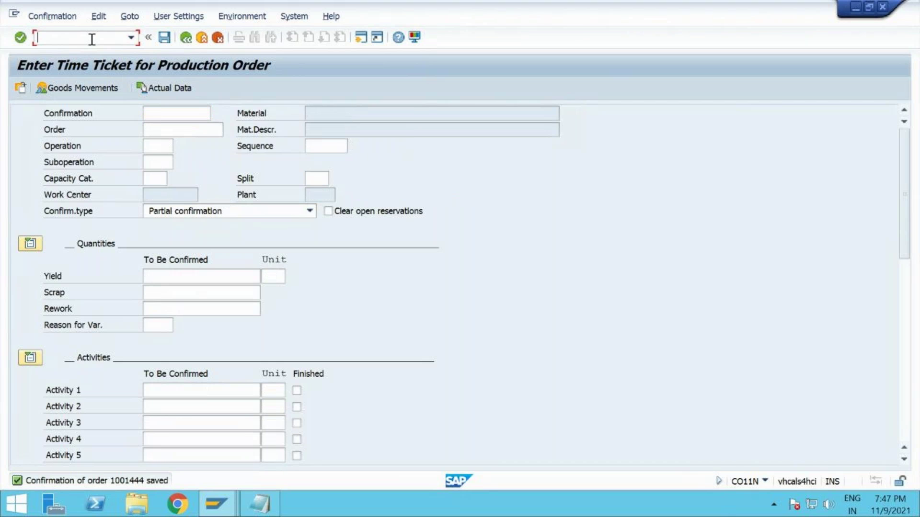
{"action": "type", "text": "/nco13"}
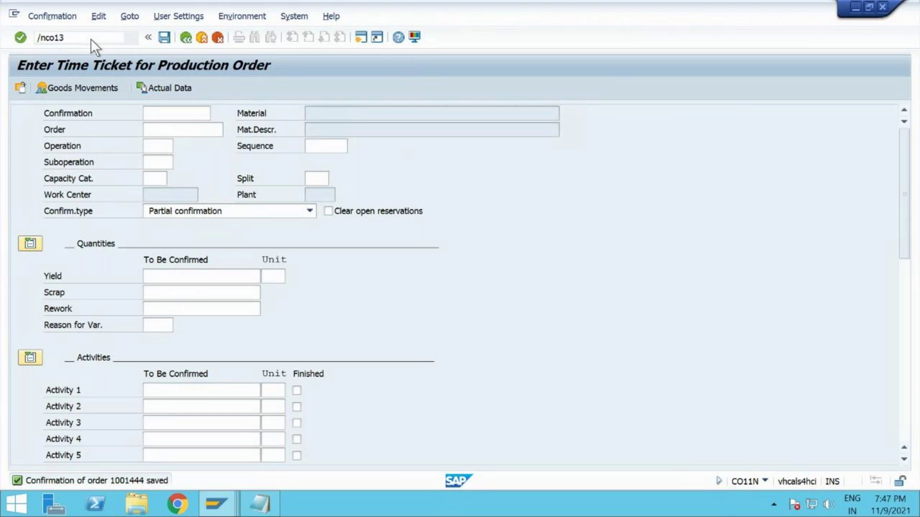
{"action": "key", "text": "Return"}
{"action": "left_click", "coordinate": [148, 197]}
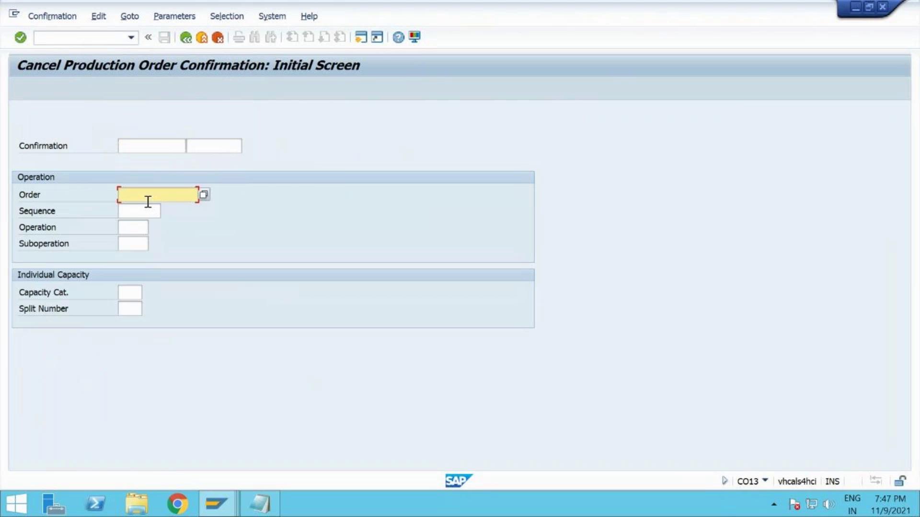
Step: Display the confirmations of the AUDI-A4 production order in transaction CO14
{"action": "left_click", "coordinate": [93, 39]}
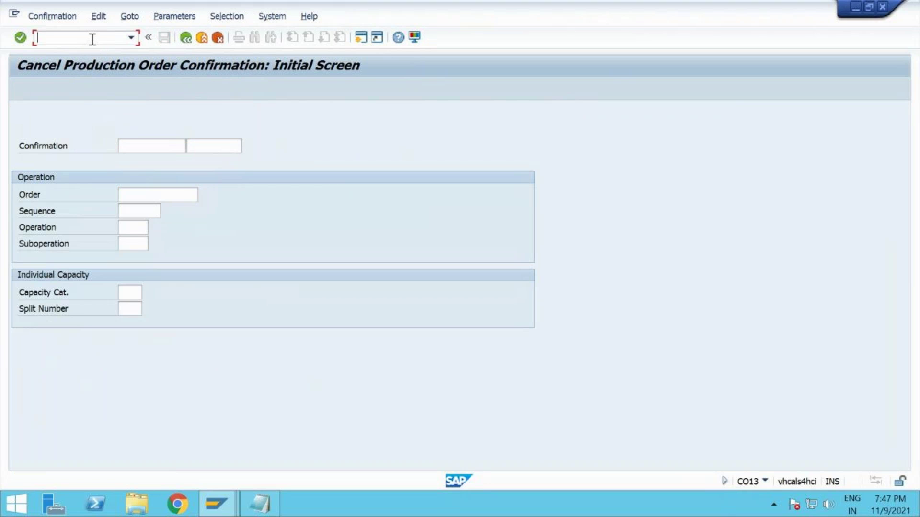
{"action": "type", "text": "/nco14"}
{"action": "key", "text": "Return"}
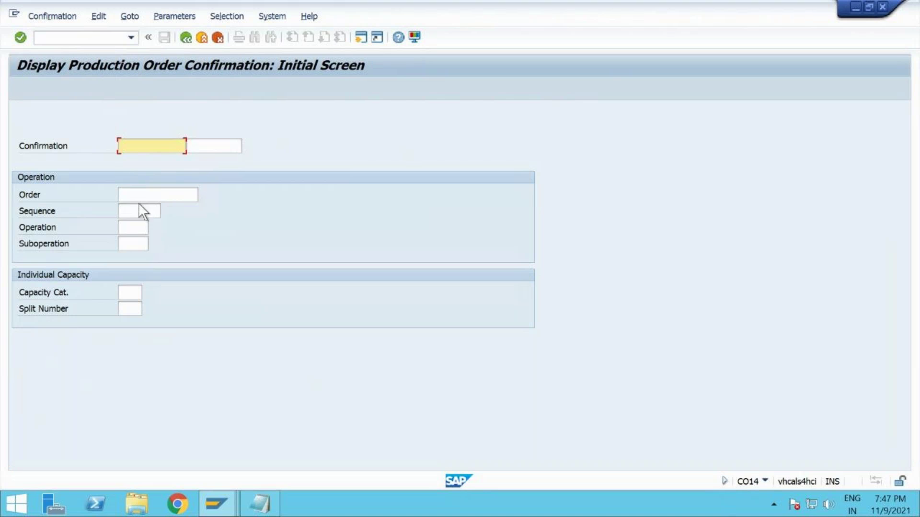
{"action": "left_click", "coordinate": [144, 195]}
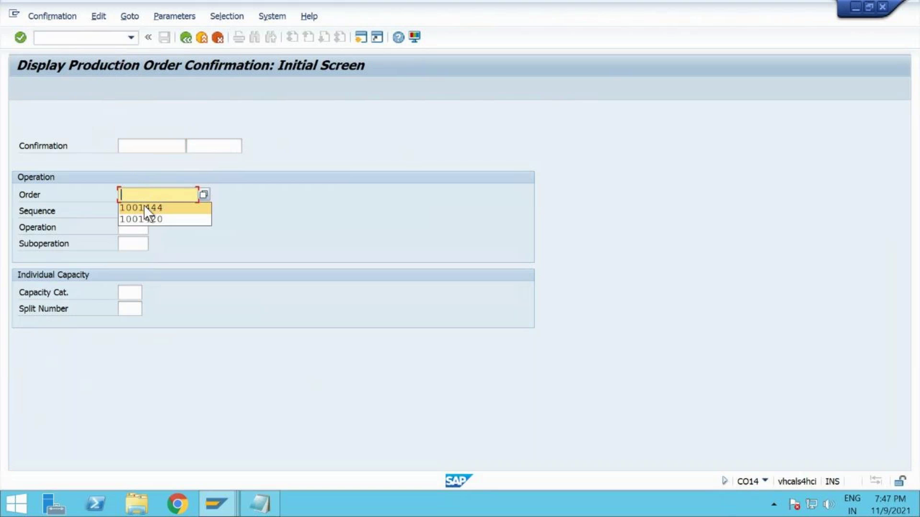
{"action": "left_click", "coordinate": [144, 207]}
{"action": "key", "text": "Return"}
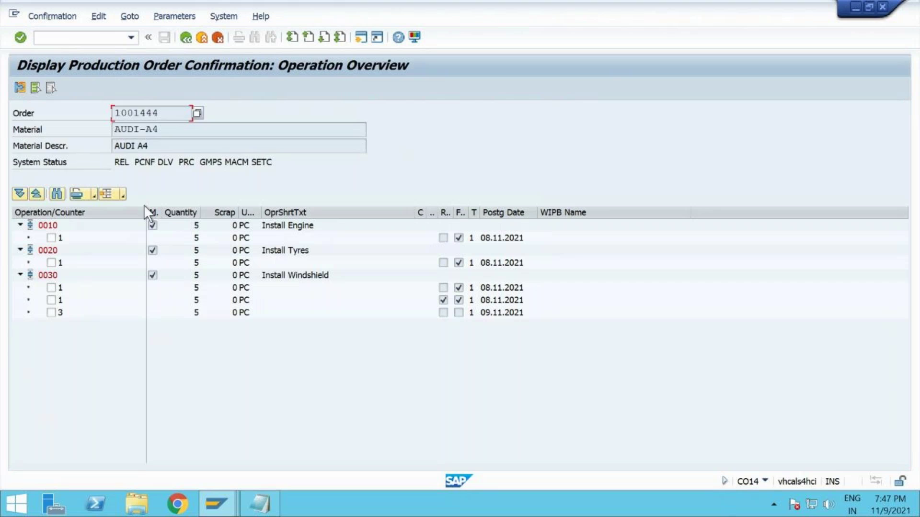
Step: Open the details of confirmation counter 3 of operation 0030 and check its confirmation type, quantities and labor activity
{"action": "left_click", "coordinate": [51, 313]}
{"action": "left_click", "coordinate": [19, 88]}
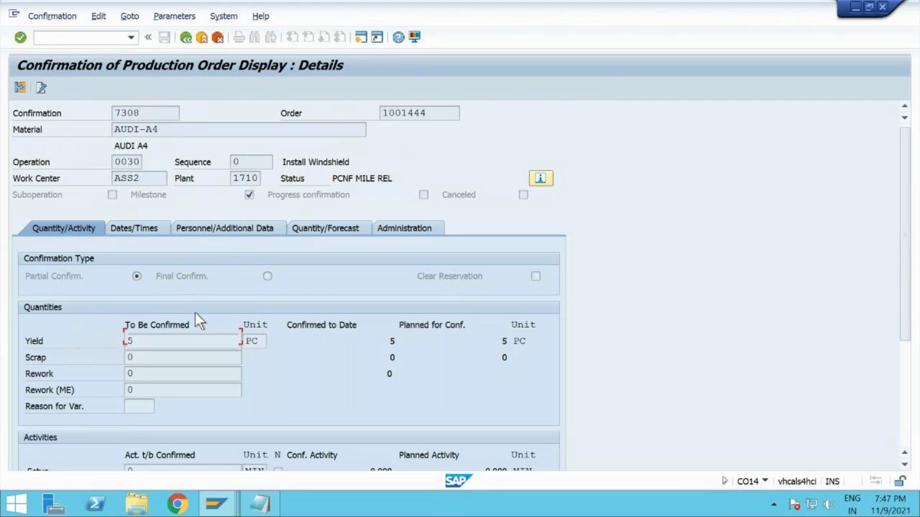
{"action": "scroll", "coordinate": [194, 312], "scroll_direction": "down", "scroll_amount": 4}
{"action": "scroll", "coordinate": [194, 312], "scroll_direction": "down", "scroll_amount": 1}
{"action": "left_click_drag", "start_coordinate": [164, 434], "coordinate": [93, 434]}
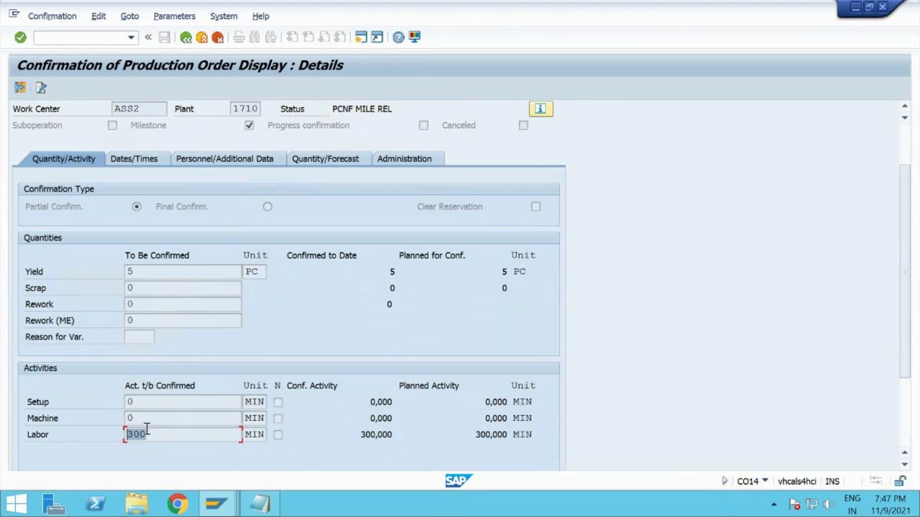
{"action": "scroll", "coordinate": [218, 312], "scroll_direction": "up", "scroll_amount": 1}
{"action": "scroll", "coordinate": [217, 312], "scroll_direction": "up", "scroll_amount": 4}
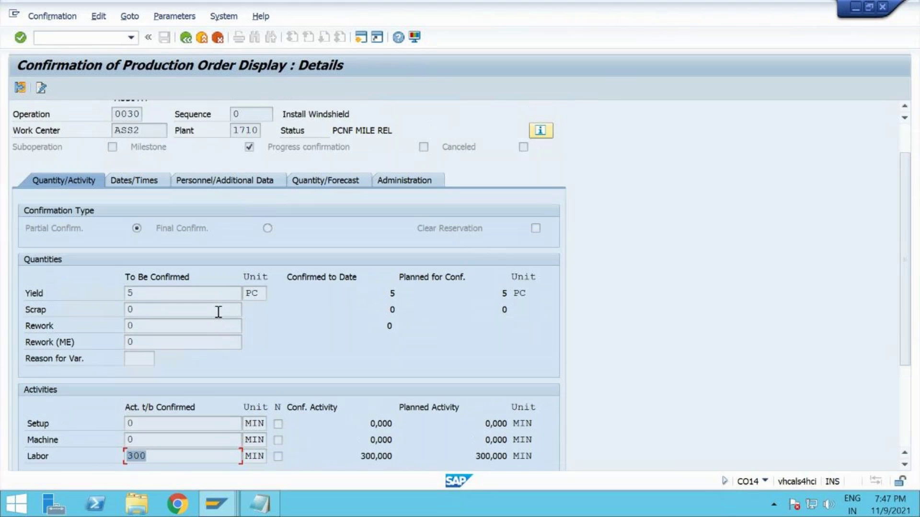
{"action": "scroll", "coordinate": [217, 311], "scroll_direction": "up", "scroll_amount": 1}
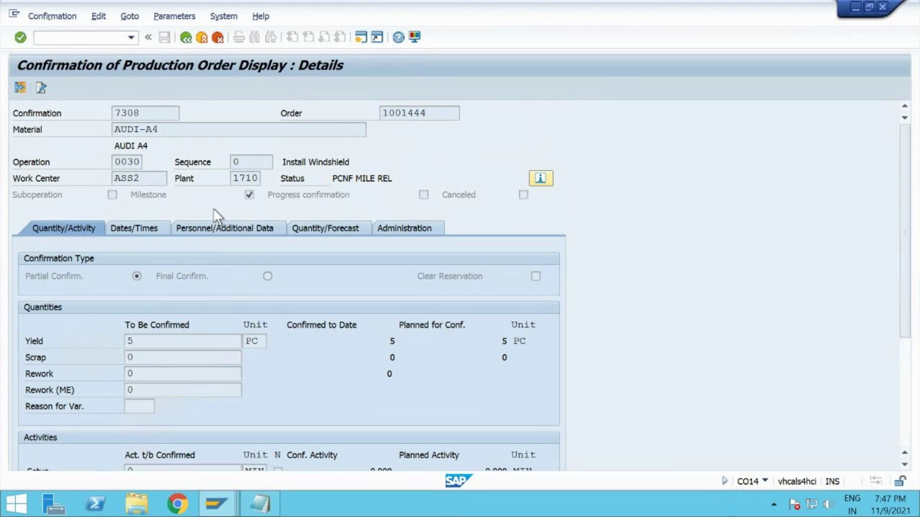
Step: Return to the CO14 initial screen and switch to the PP course notes in Notepad
{"action": "left_click", "coordinate": [186, 36]}
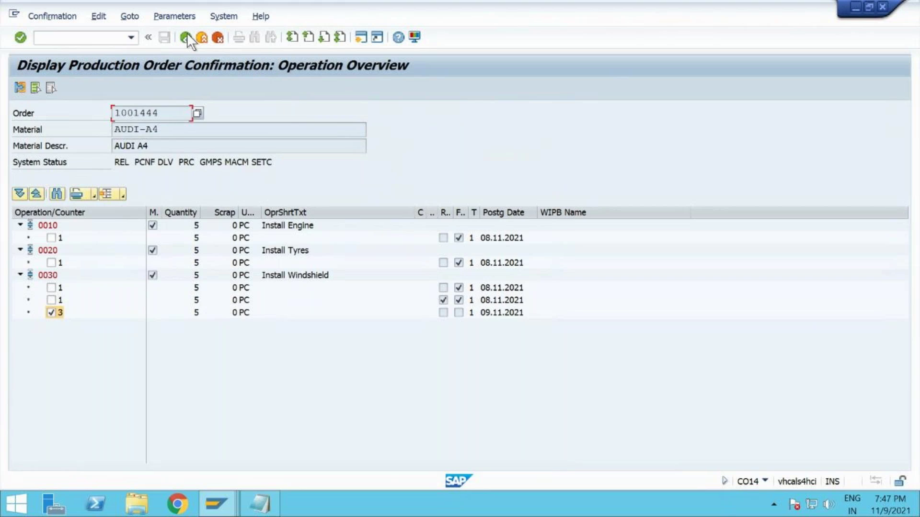
{"action": "left_click", "coordinate": [186, 37]}
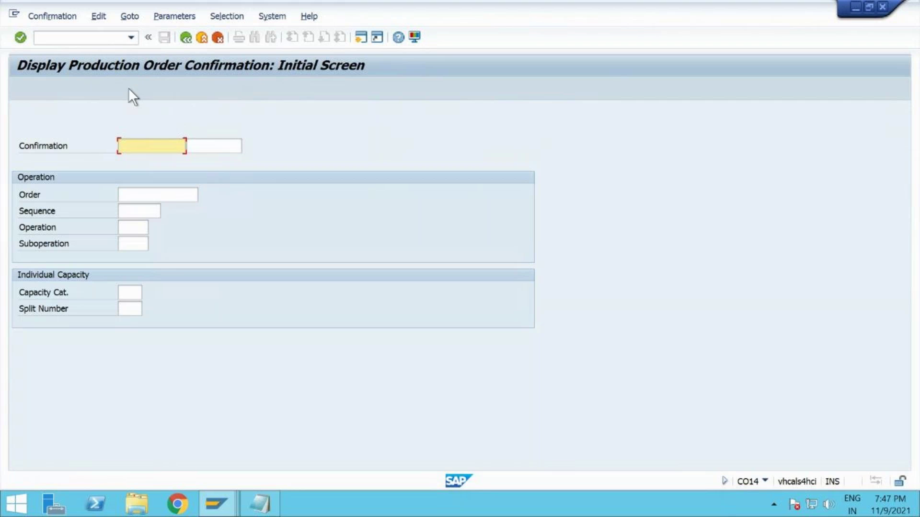
{"action": "left_click", "coordinate": [95, 39]}
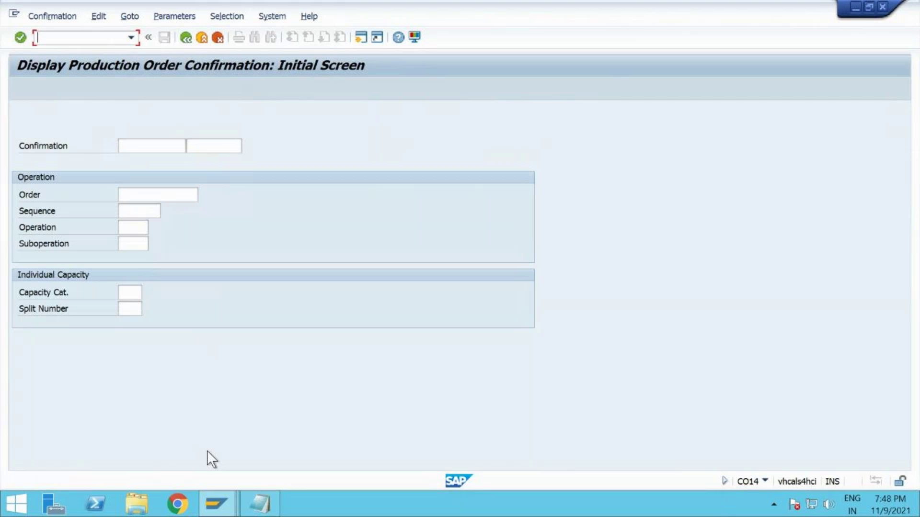
{"action": "left_click", "coordinate": [258, 504]}
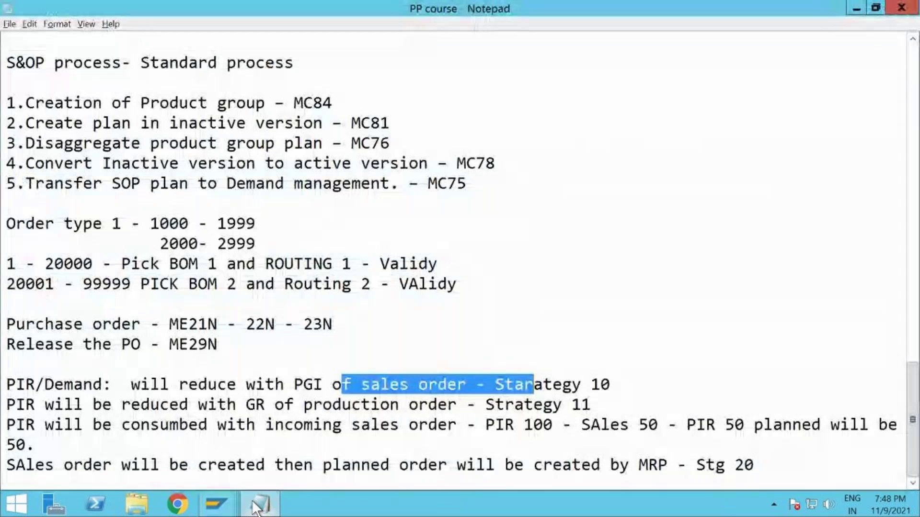
Step: Add the line "Auto GI and GR" to the notes directly below the Strategy 10 line
{"action": "left_click", "coordinate": [418, 384]}
{"action": "left_click", "coordinate": [620, 386]}
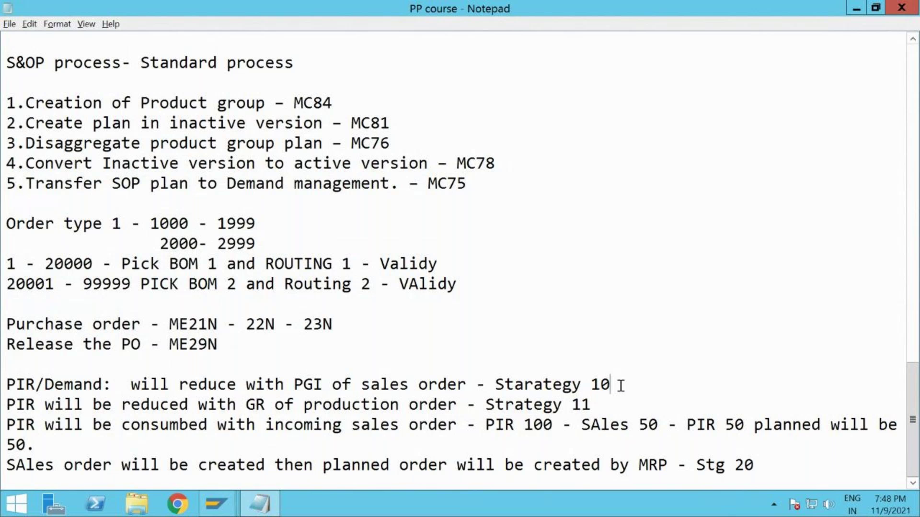
{"action": "key", "text": "Return"}
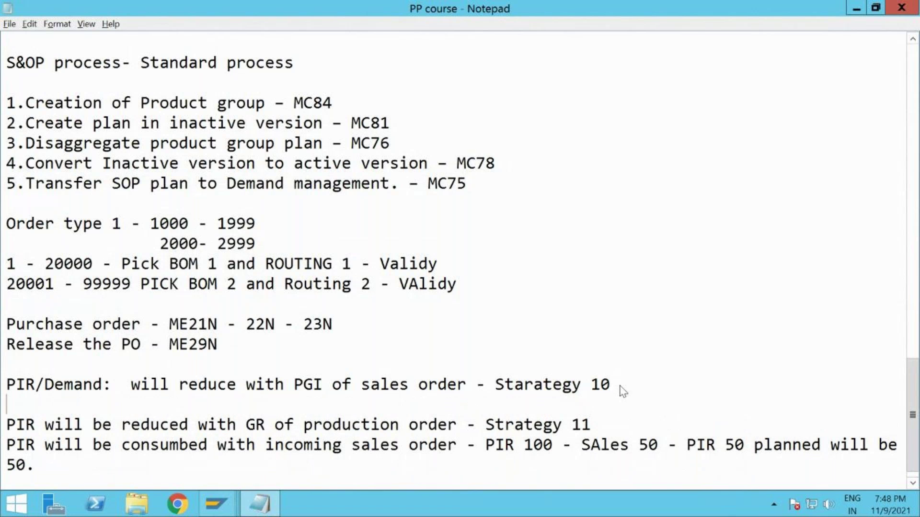
{"action": "type", "text": "Auto GI and GR"}
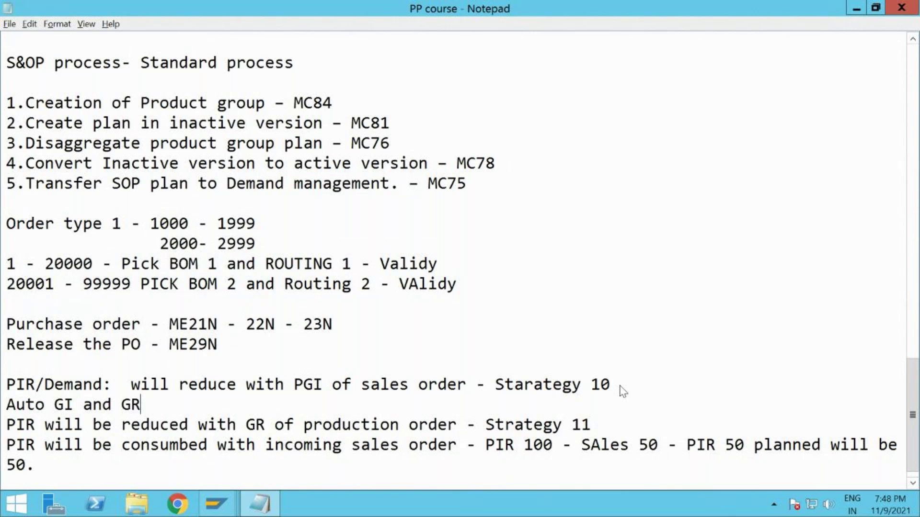
Step: Switch to SAP and display the stock/requirements list of material AUDI-A4 in transaction MD04
{"action": "key", "text": "alt+Tab"}
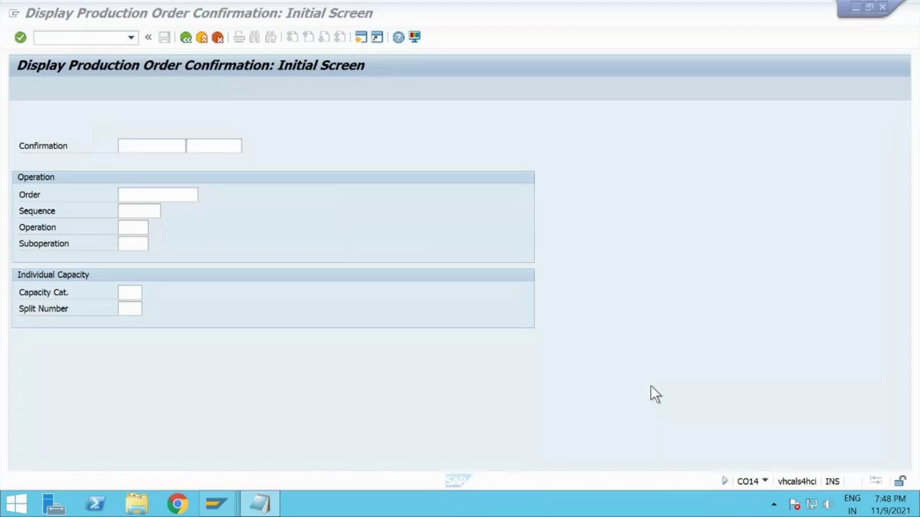
{"action": "type", "text": "/nmd04"}
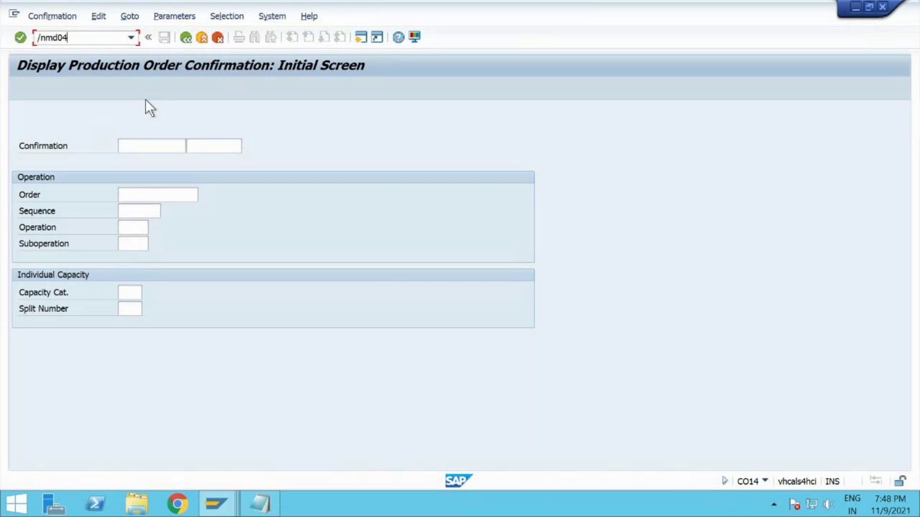
{"action": "key", "text": "Return"}
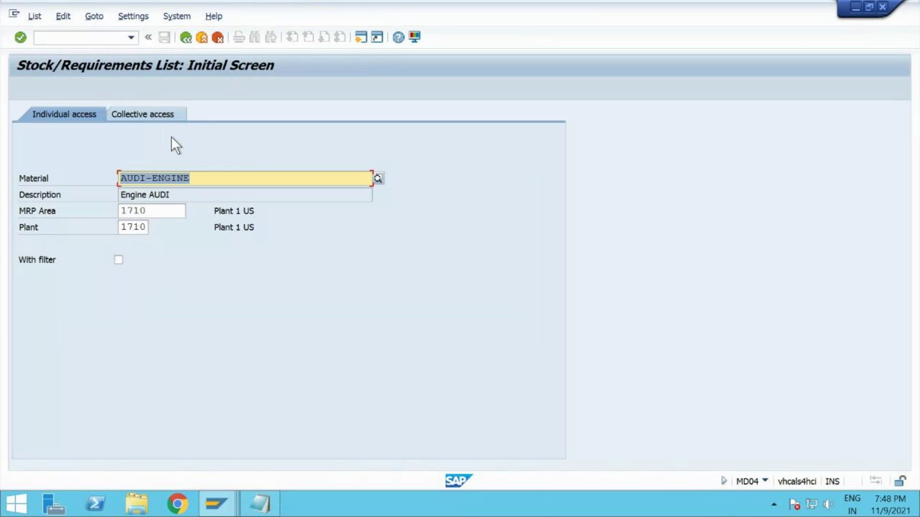
{"action": "type", "text": "audi"}
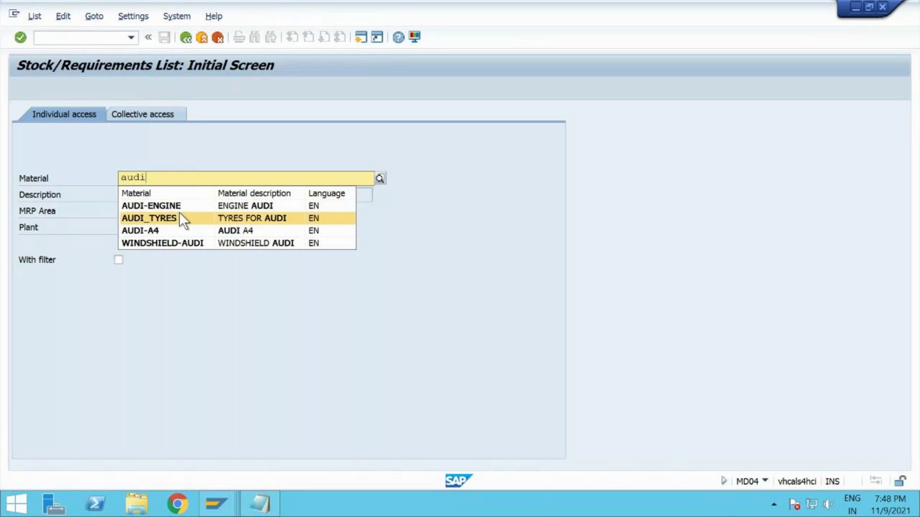
{"action": "left_click", "coordinate": [178, 231]}
{"action": "key", "text": "Return"}
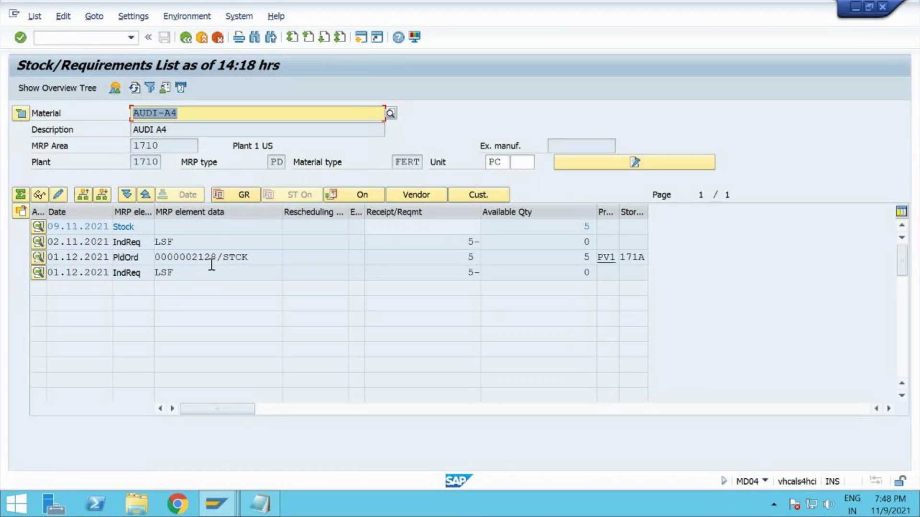
Step: Open transaction MIGO in a new session
{"action": "left_click", "coordinate": [86, 38]}
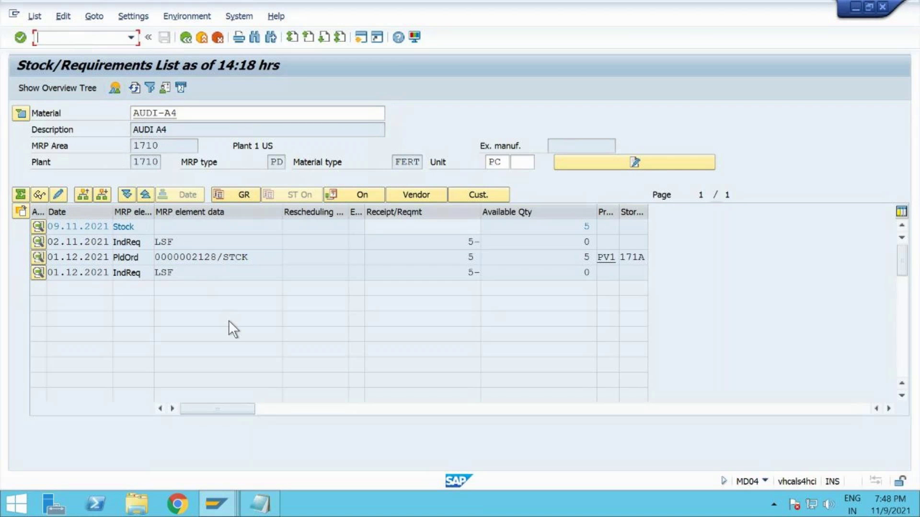
{"action": "type", "text": "/omigo"}
{"action": "key", "text": "Return"}
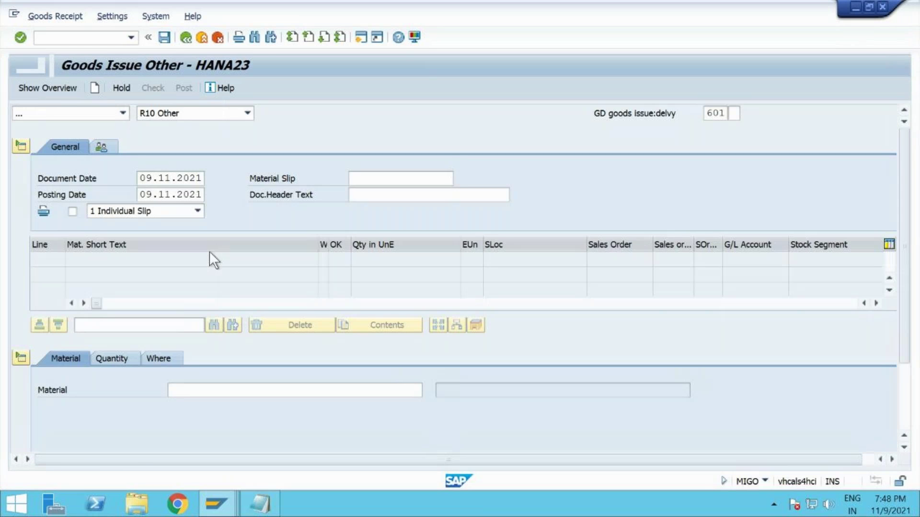
Step: Close the production order confirmation, production order display and change material sessions, and return to the MIGO session
{"action": "mouse_move", "coordinate": [216, 503]}
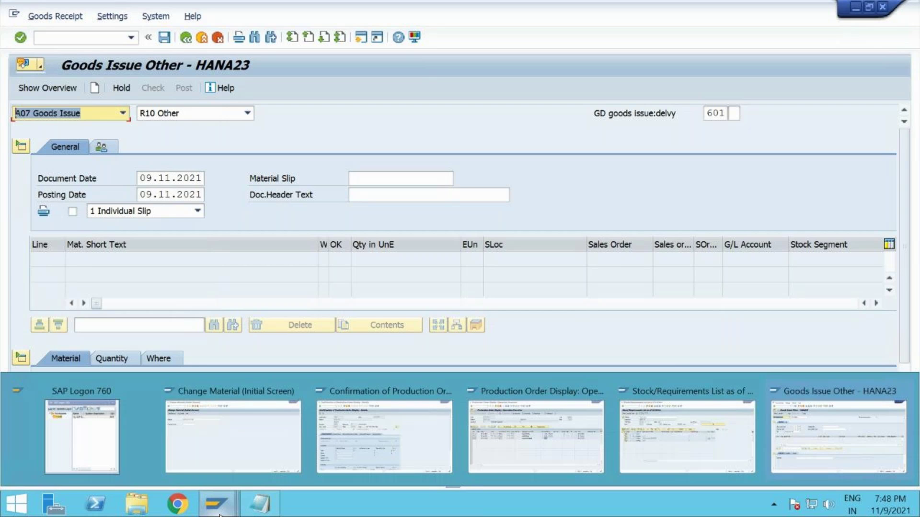
{"action": "left_click", "coordinate": [447, 391]}
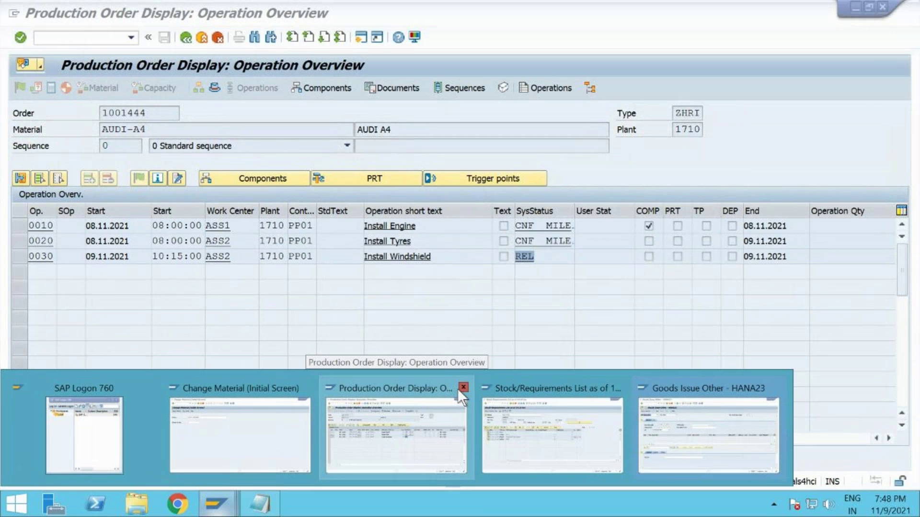
{"action": "left_click", "coordinate": [463, 387]}
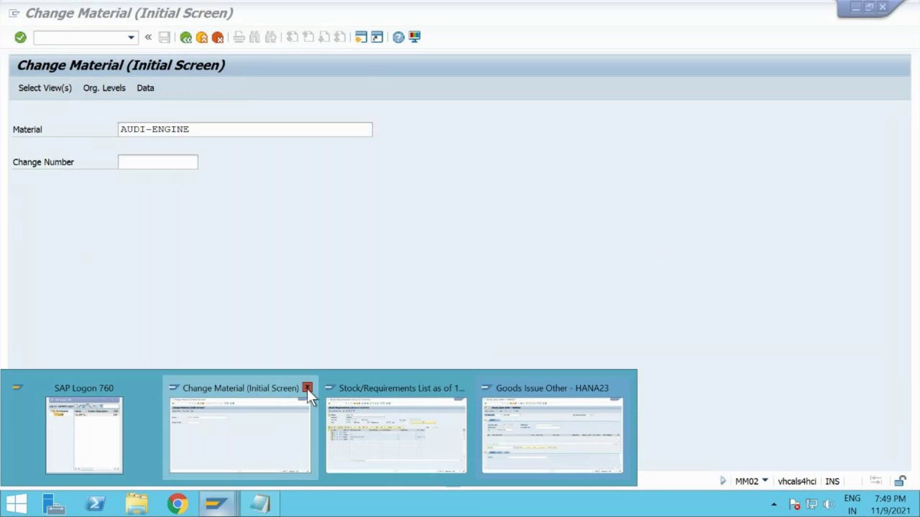
{"action": "left_click", "coordinate": [307, 387]}
{"action": "left_click", "coordinate": [366, 420]}
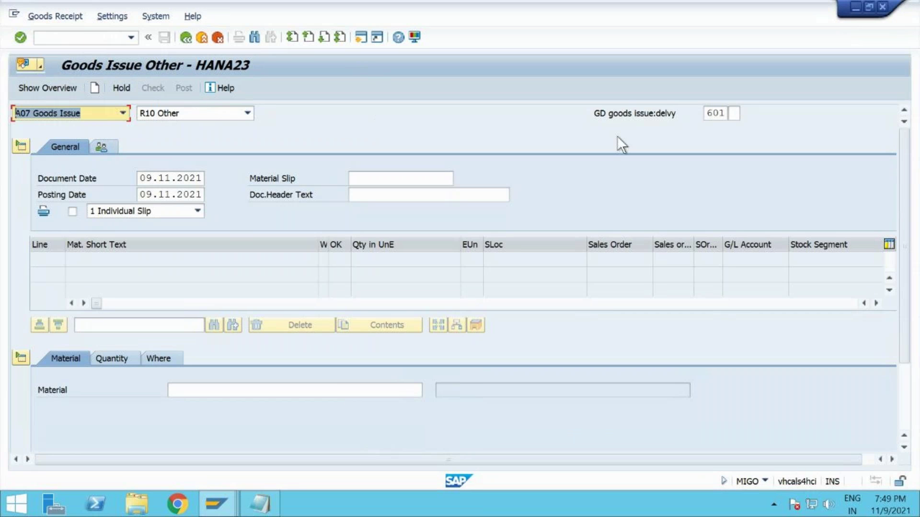
Step: Set the movement type of the goods issue to 561 and dismiss the default values tip
{"action": "double_click", "coordinate": [706, 114]}
{"action": "type", "text": "561"}
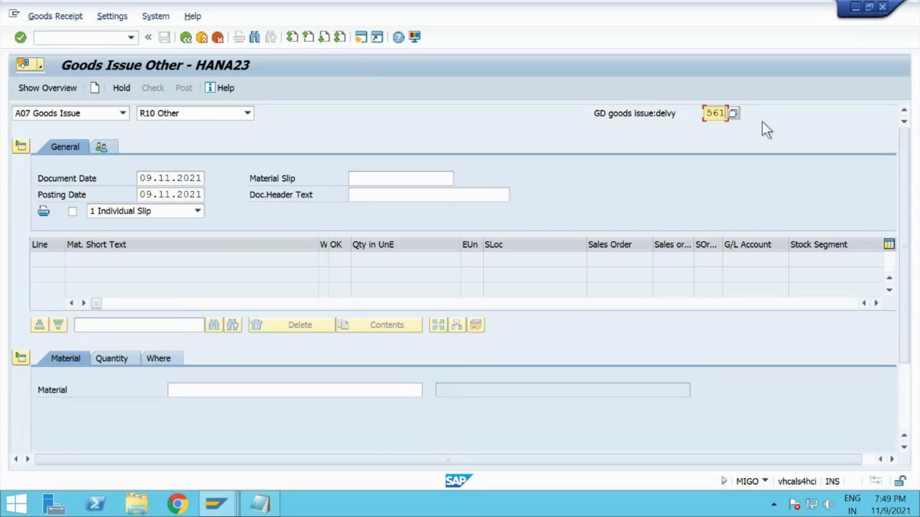
{"action": "key", "text": "Return"}
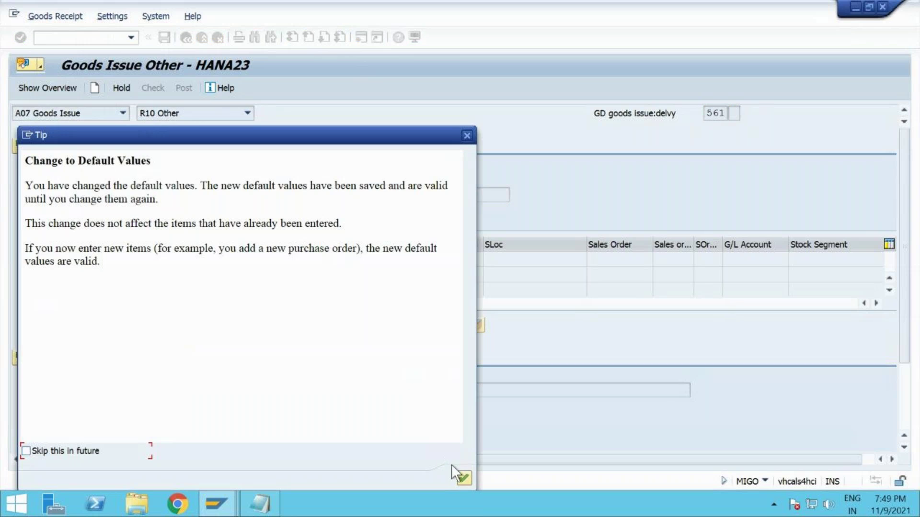
{"action": "left_click", "coordinate": [461, 478]}
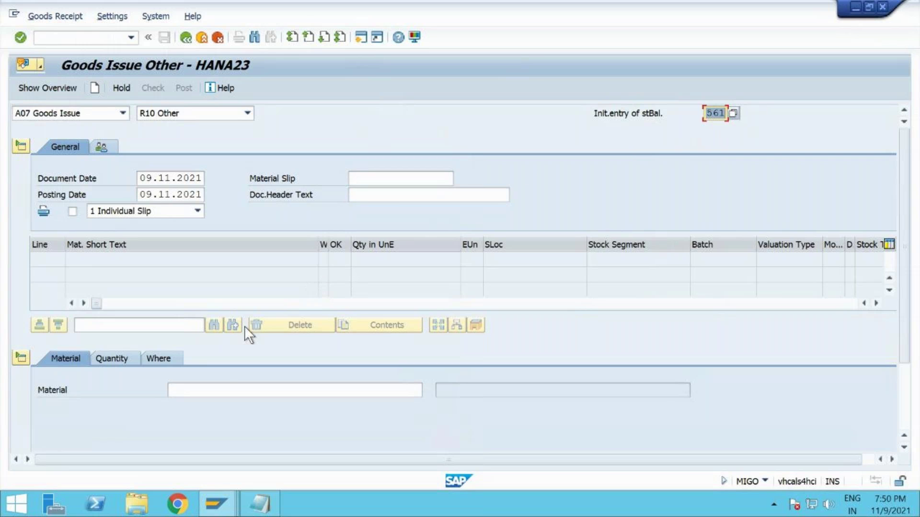
Step: Enter material AUDI-ENGINE for the first item with quantity 5 and external amount 1000
{"action": "left_click", "coordinate": [209, 389]}
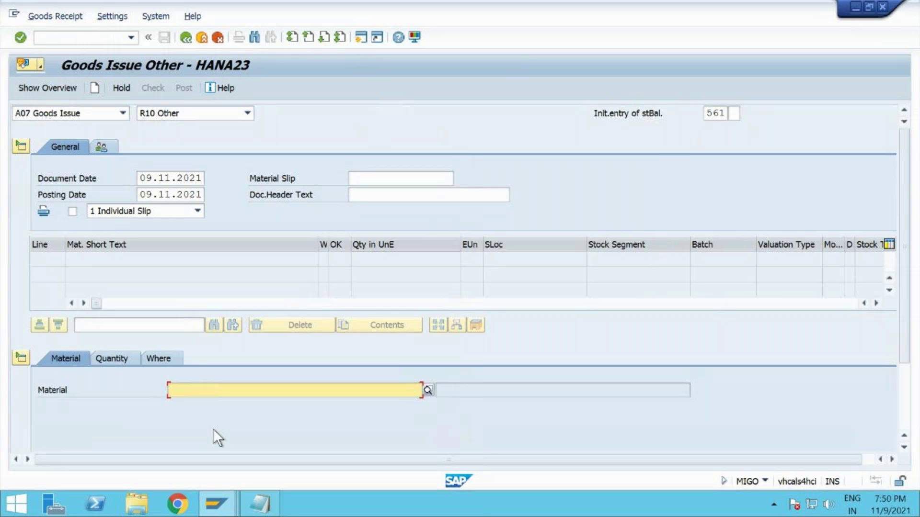
{"action": "type", "text": "audi"}
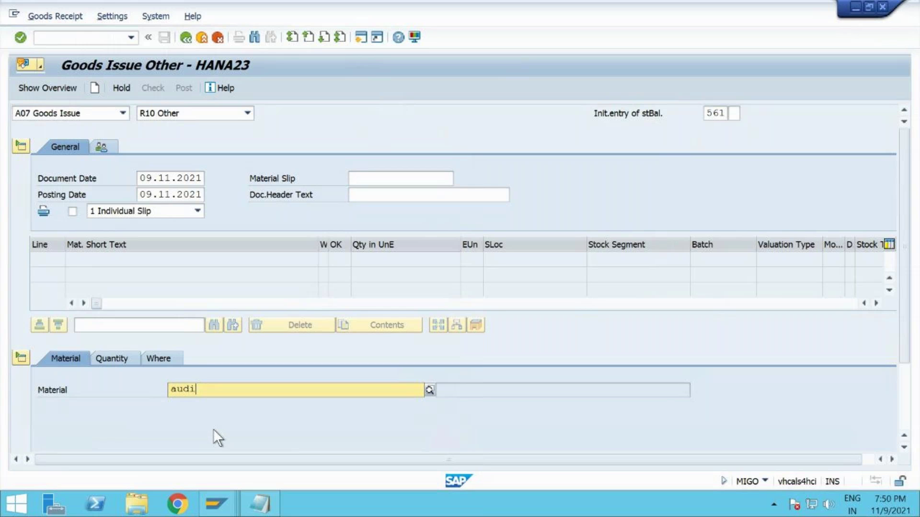
{"action": "left_click", "coordinate": [220, 417]}
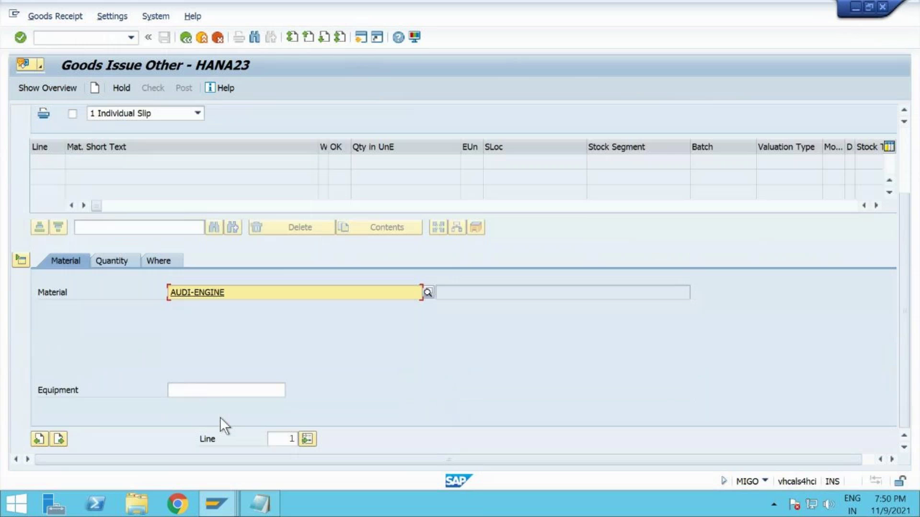
{"action": "left_click", "coordinate": [123, 257]}
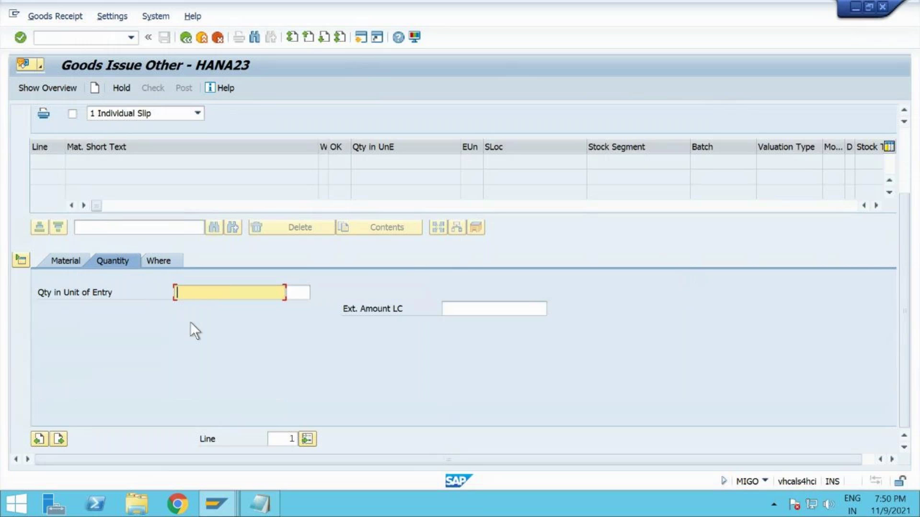
{"action": "type", "text": "5"}
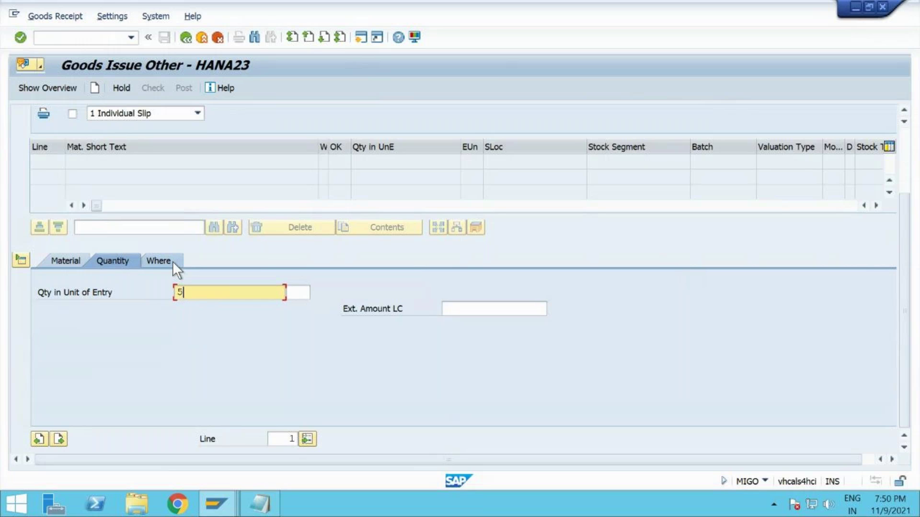
{"action": "left_click", "coordinate": [463, 307]}
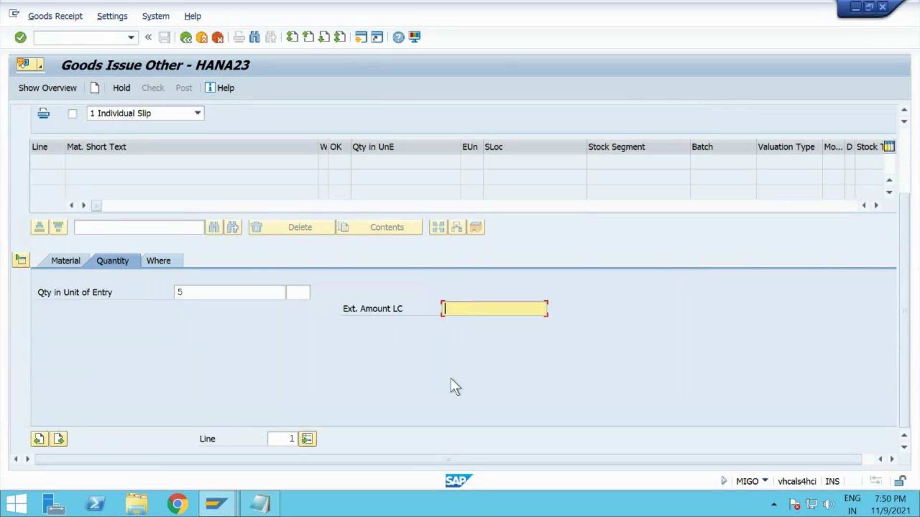
{"action": "type", "text": "1000"}
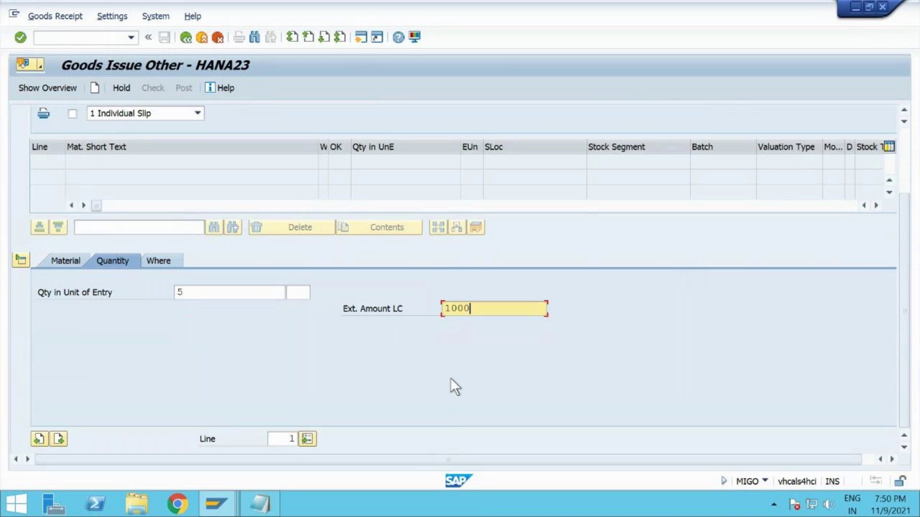
Step: Assign plant 1710 and storage location 171C to the AUDI-ENGINE item and add it to the item list
{"action": "left_click", "coordinate": [165, 260]}
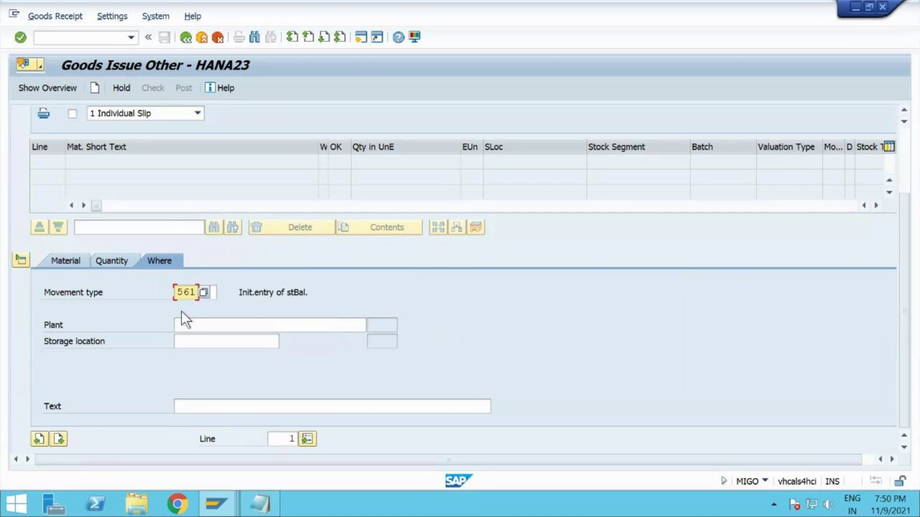
{"action": "left_click", "coordinate": [209, 329]}
{"action": "type", "text": "171"}
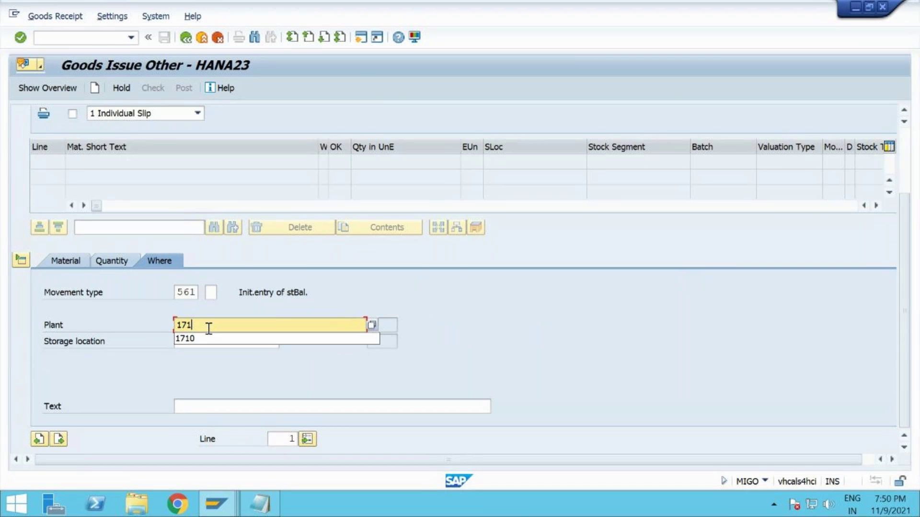
{"action": "type", "text": "0"}
{"action": "left_click", "coordinate": [205, 338]}
{"action": "type", "text": "171"}
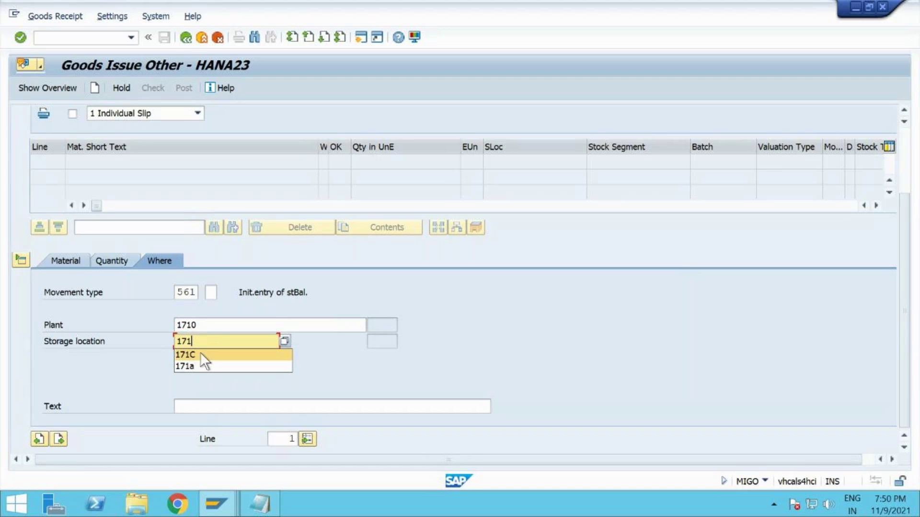
{"action": "left_click", "coordinate": [201, 354]}
{"action": "key", "text": "Return"}
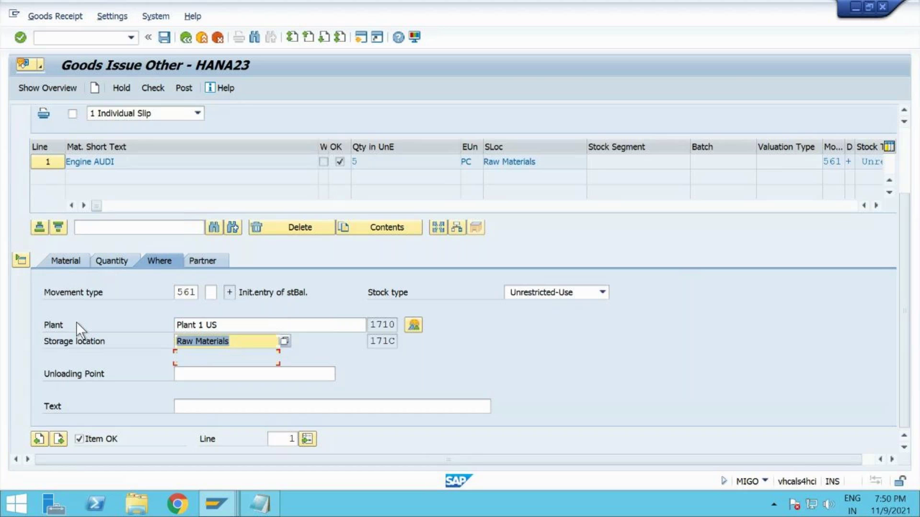
Step: Collapse the header data and detail data areas so the item table takes the full screen
{"action": "scroll", "coordinate": [76, 321], "scroll_direction": "up", "scroll_amount": 5}
{"action": "left_click", "coordinate": [25, 142]}
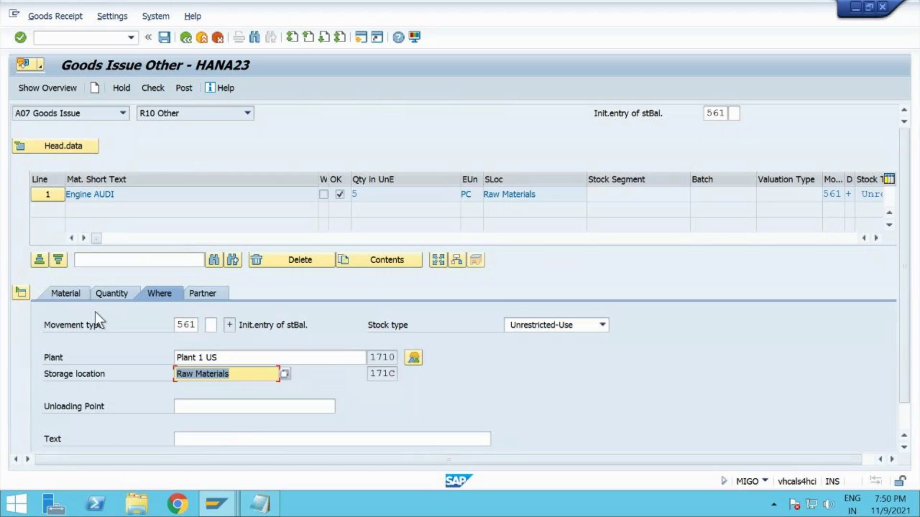
{"action": "scroll", "coordinate": [95, 312], "scroll_direction": "down", "scroll_amount": 2}
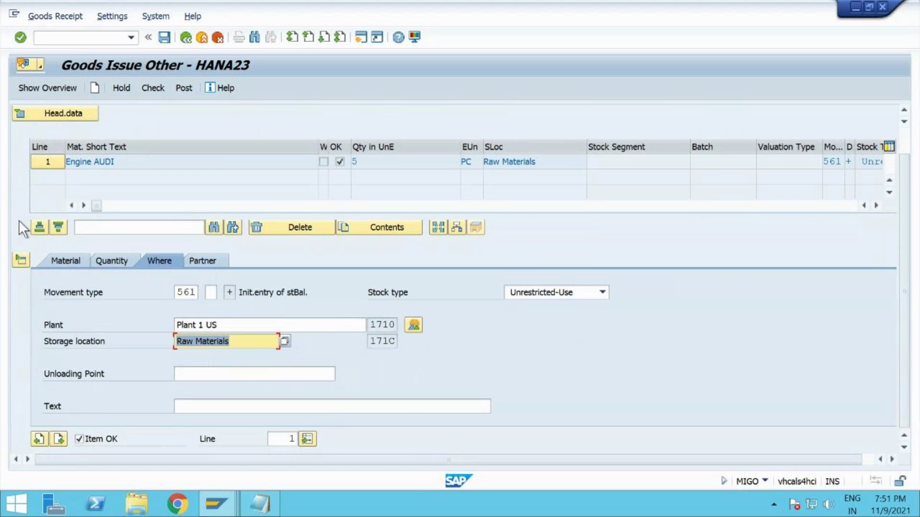
{"action": "scroll", "coordinate": [9, 201], "scroll_direction": "up", "scroll_amount": 2}
{"action": "scroll", "coordinate": [12, 207], "scroll_direction": "down", "scroll_amount": 2}
{"action": "left_click", "coordinate": [19, 260]}
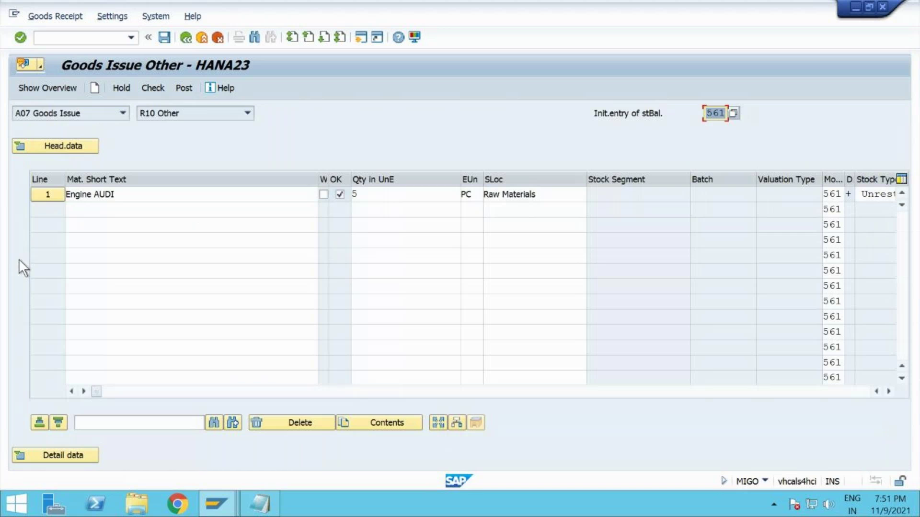
Step: Add materials AUDI_TYRES and WINDSHIELD-AUDI as the second and third items of the goods issue
{"action": "left_click", "coordinate": [122, 213]}
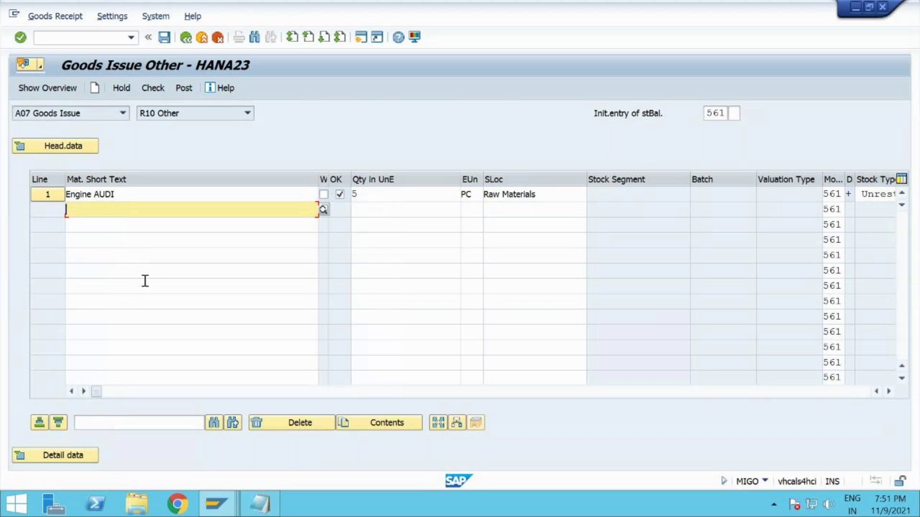
{"action": "type", "text": "audi"}
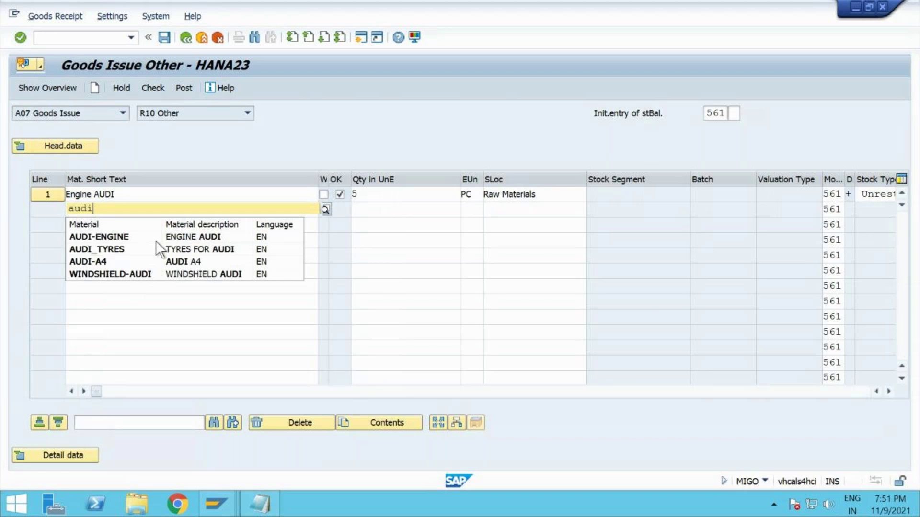
{"action": "left_click", "coordinate": [131, 248]}
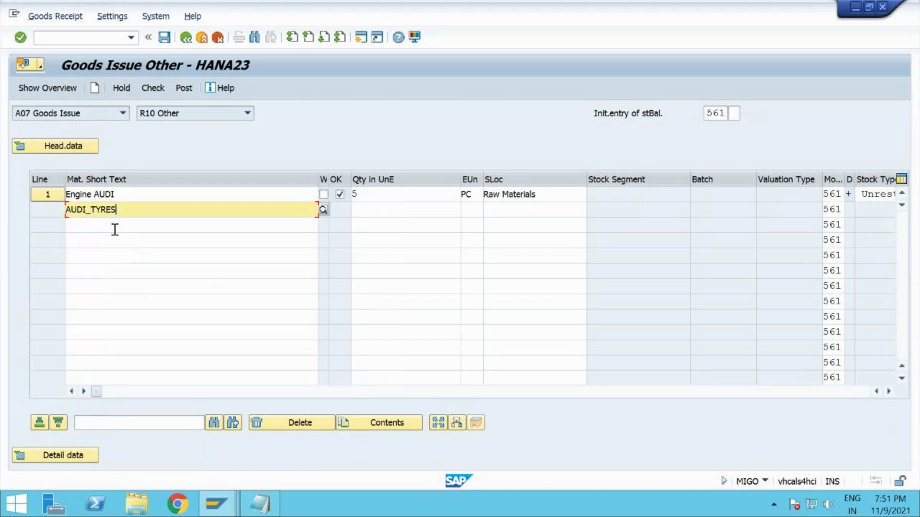
{"action": "left_click", "coordinate": [115, 227]}
{"action": "type", "text": "audi"}
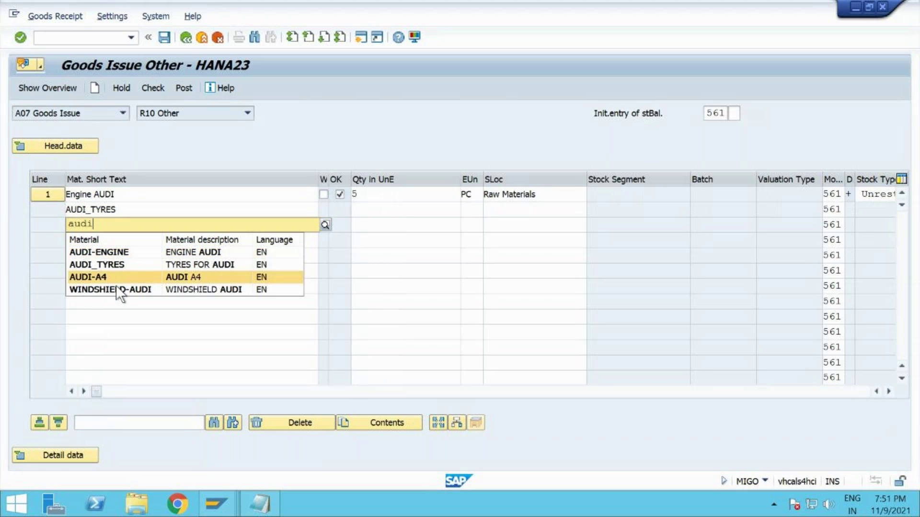
{"action": "left_click", "coordinate": [115, 289]}
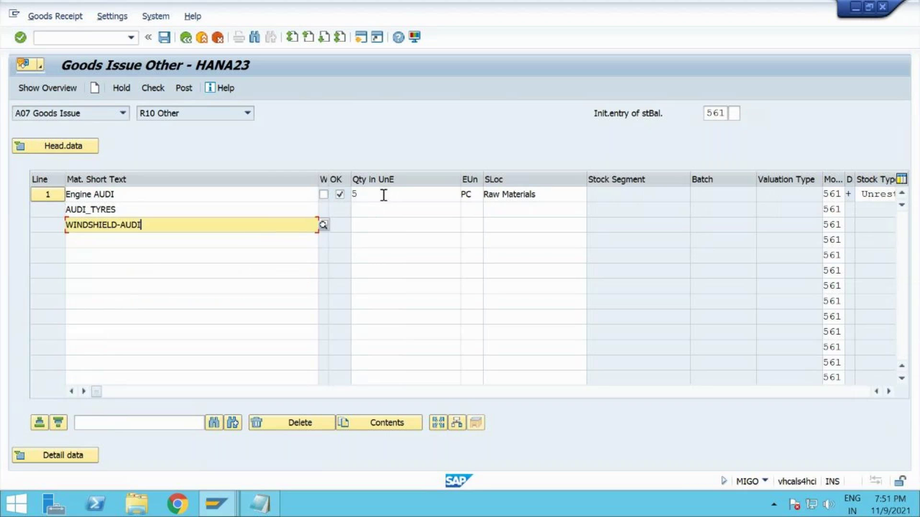
Step: Set the quantity to 100 for AUDI_TYRES and 5 for WINDSHIELD-AUDI and confirm the entries
{"action": "left_click", "coordinate": [390, 211]}
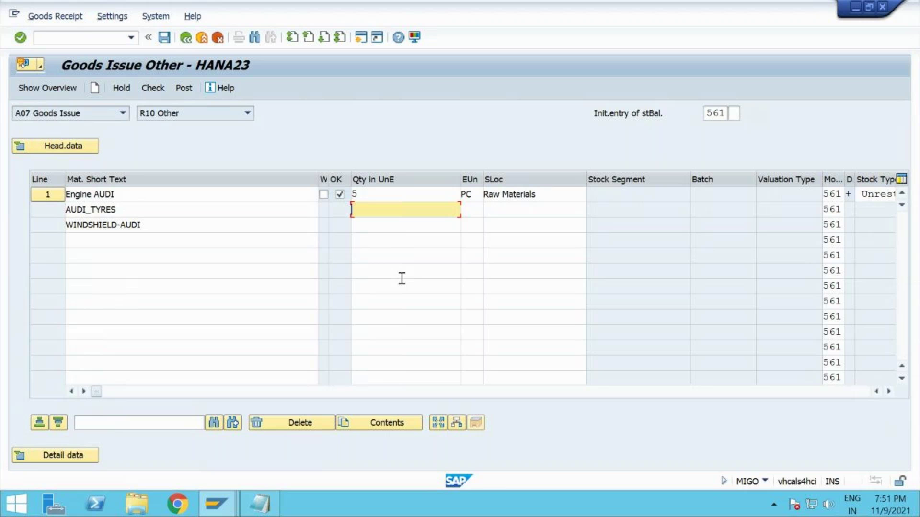
{"action": "type", "text": "100"}
{"action": "left_click", "coordinate": [395, 229]}
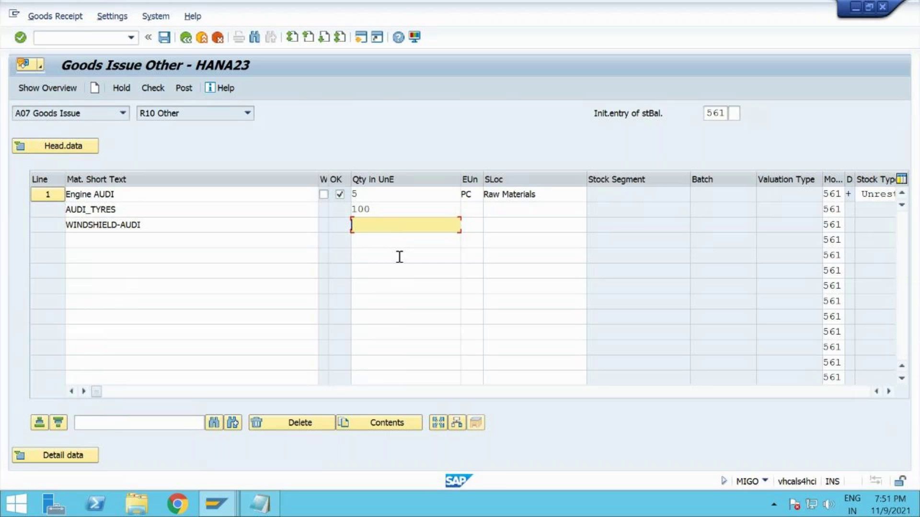
{"action": "type", "text": "5"}
{"action": "left_click", "coordinate": [465, 228]}
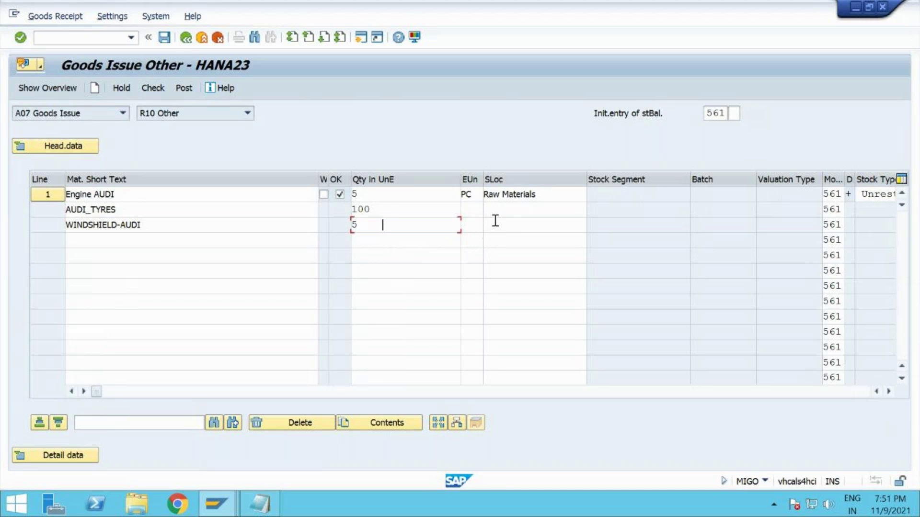
{"action": "key", "text": "Return"}
Step: Assign storage location 171C to the tyres and windshield items, choosing the Raw Materials entry of plant 1710
{"action": "left_click", "coordinate": [511, 209]}
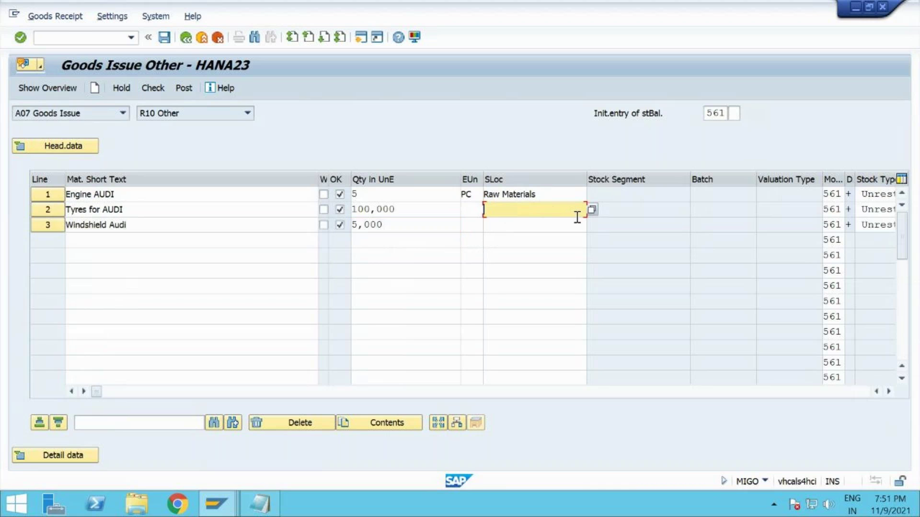
{"action": "type", "text": "171"}
{"action": "left_click", "coordinate": [545, 222]}
{"action": "left_click", "coordinate": [539, 224]}
{"action": "type", "text": "171"}
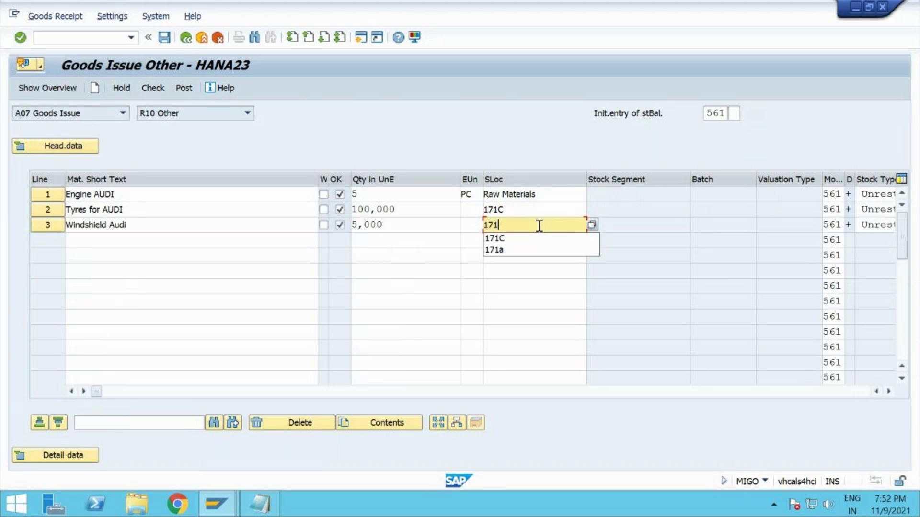
{"action": "type", "text": "c"}
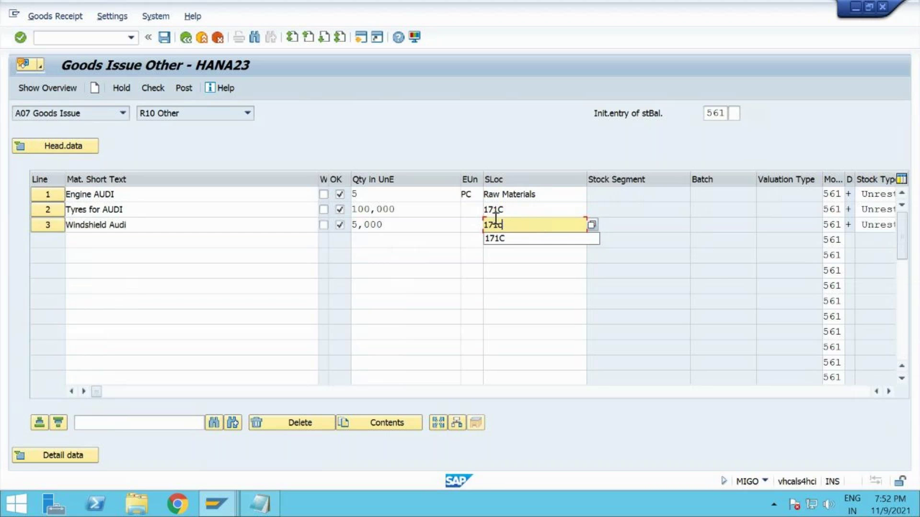
{"action": "key", "text": "F4"}
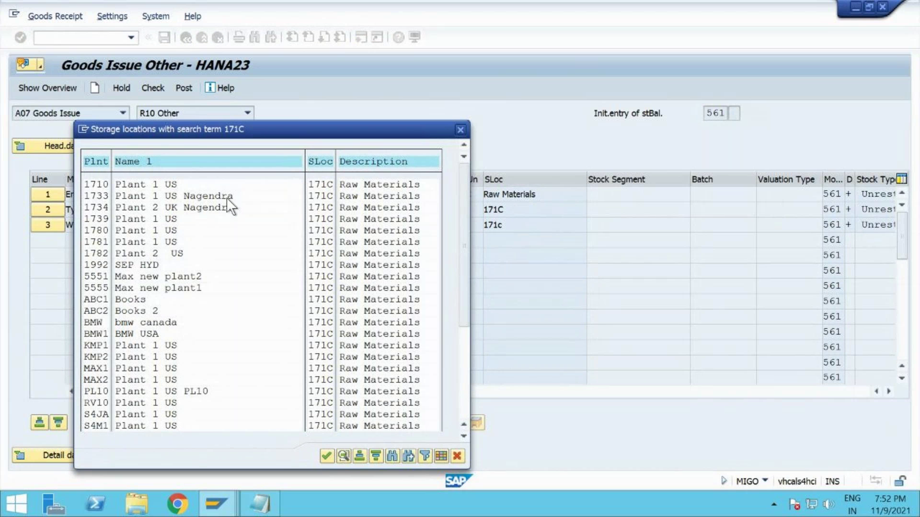
{"action": "left_click", "coordinate": [164, 184]}
{"action": "left_click", "coordinate": [330, 456]}
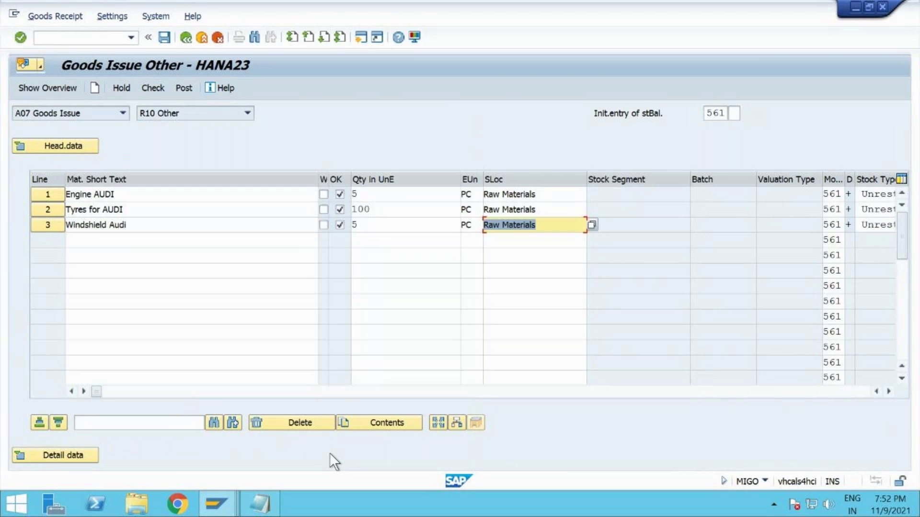
Step: Check the goods issue document with the three AUDI component items and post it
{"action": "left_click", "coordinate": [512, 274]}
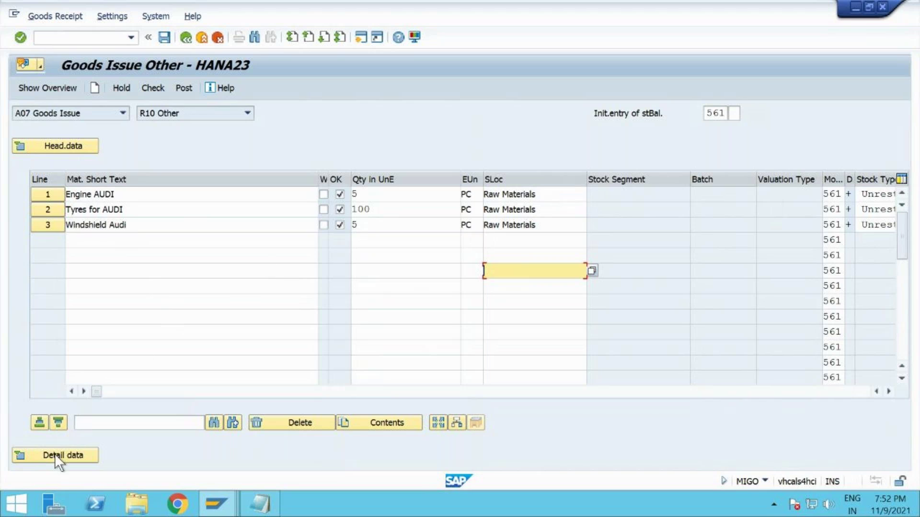
{"action": "left_click", "coordinate": [161, 209]}
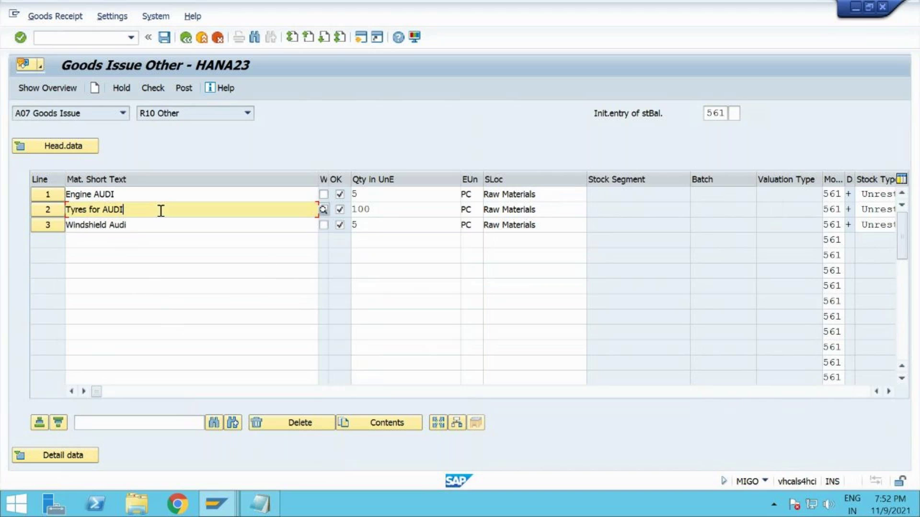
{"action": "scroll", "coordinate": [330, 195], "scroll_direction": "down", "scroll_amount": 2}
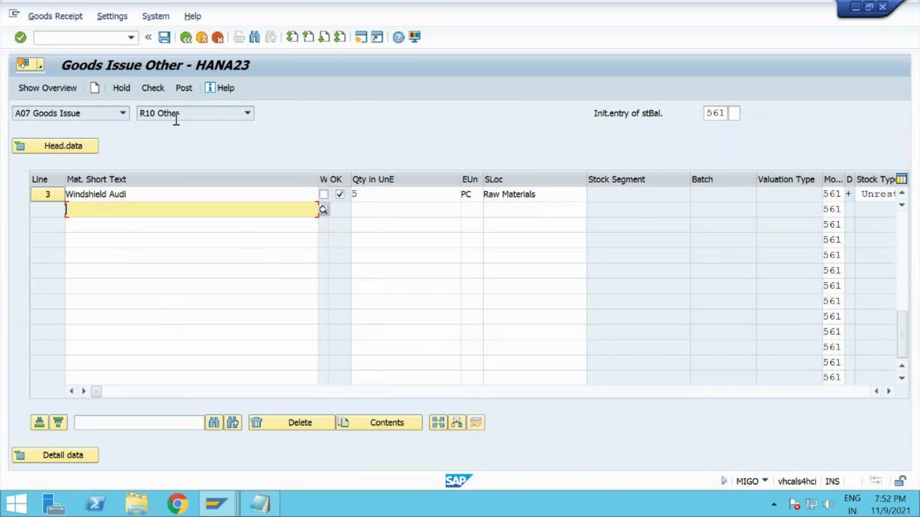
{"action": "left_click", "coordinate": [153, 88]}
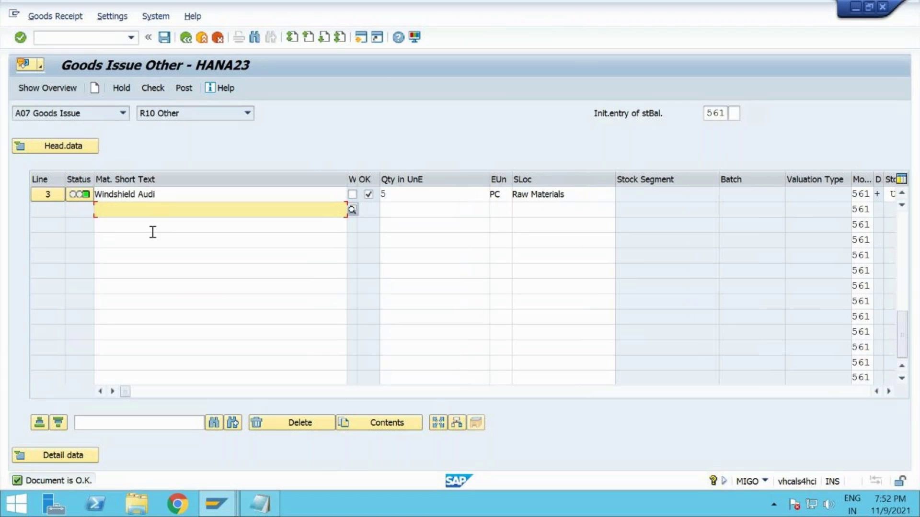
{"action": "left_click", "coordinate": [185, 88]}
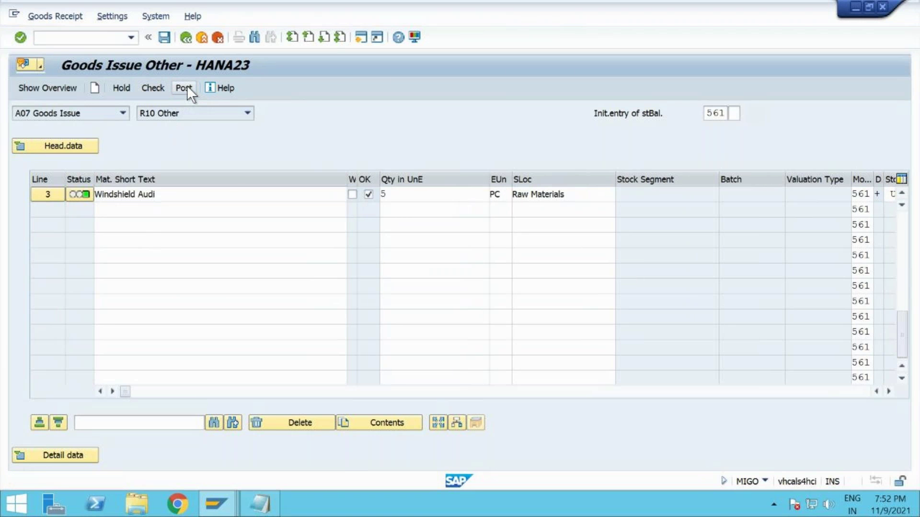